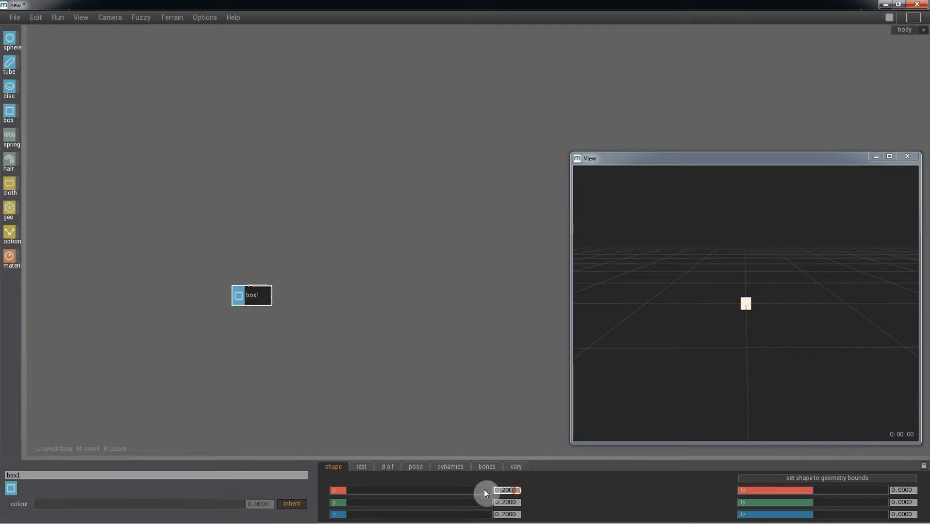
Make box1 a 1×1×1 cube by setting shape x, y and z to 1.
{"action": "type", "text": "1"}
{"action": "key", "text": "Tab"}
{"action": "type", "text": "1"}
{"action": "key", "text": "Tab"}
{"action": "type", "text": "1"}
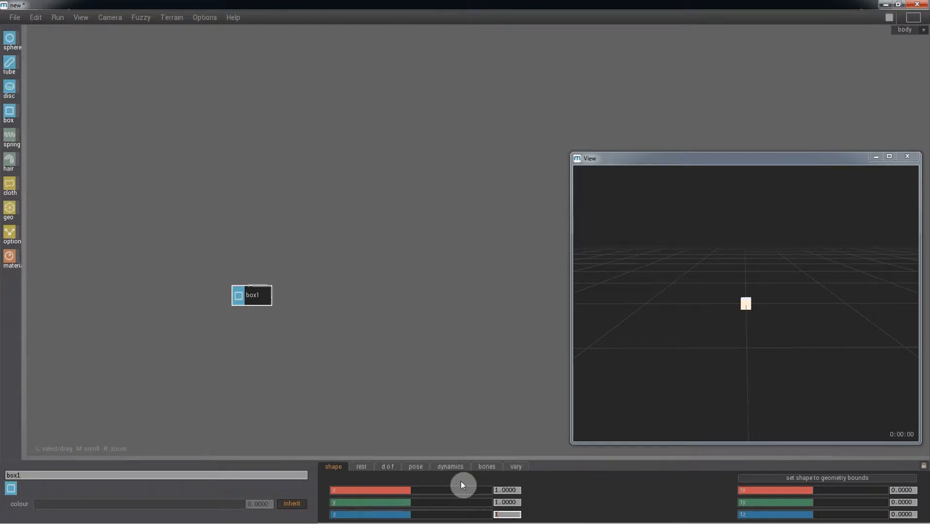
{"action": "key", "text": "Return"}
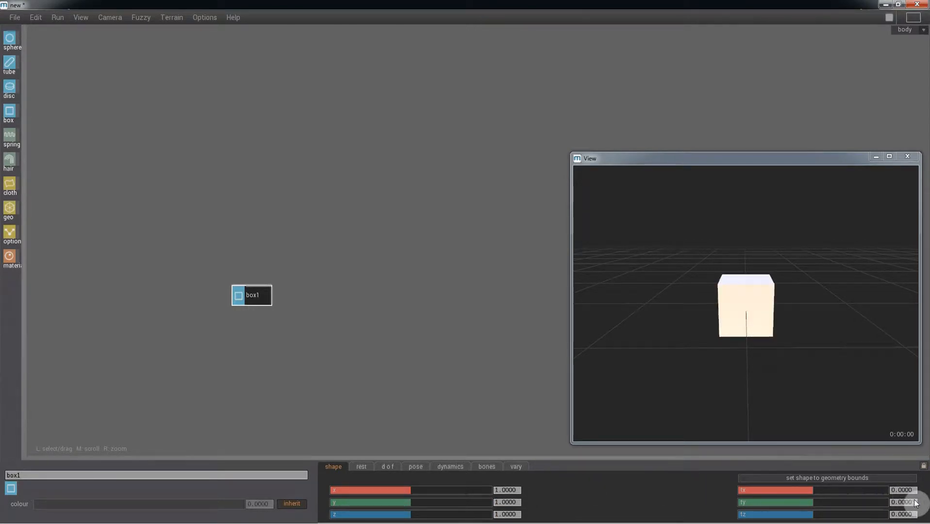
Raise the box to ty 0.5 and switch the editor from body to brain.
{"action": "left_click", "coordinate": [899, 503]}
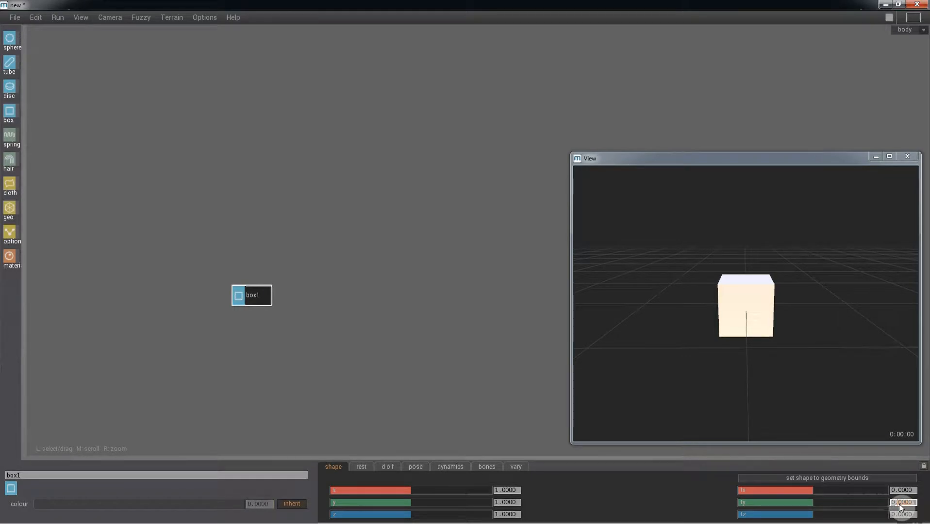
{"action": "type", "text": "0.5"}
{"action": "key", "text": "Return"}
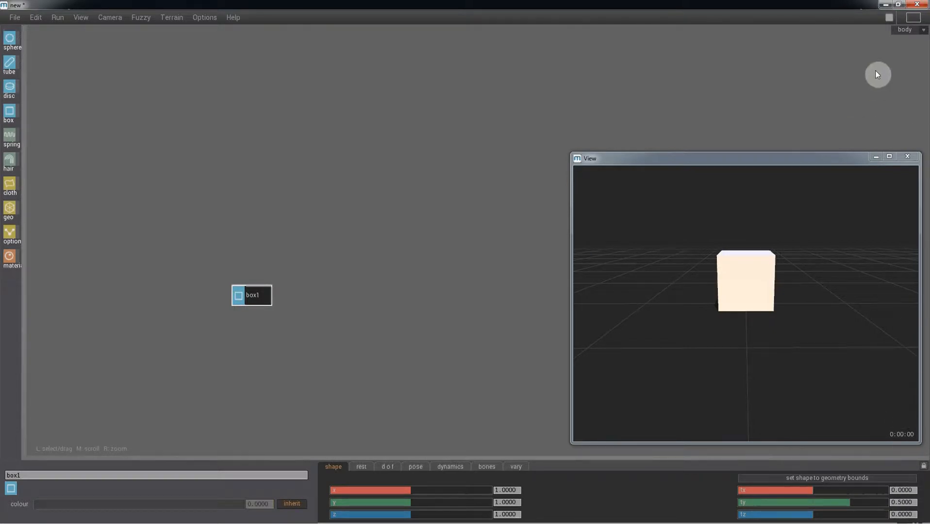
{"action": "left_click", "coordinate": [898, 30]}
{"action": "left_click", "coordinate": [903, 53]}
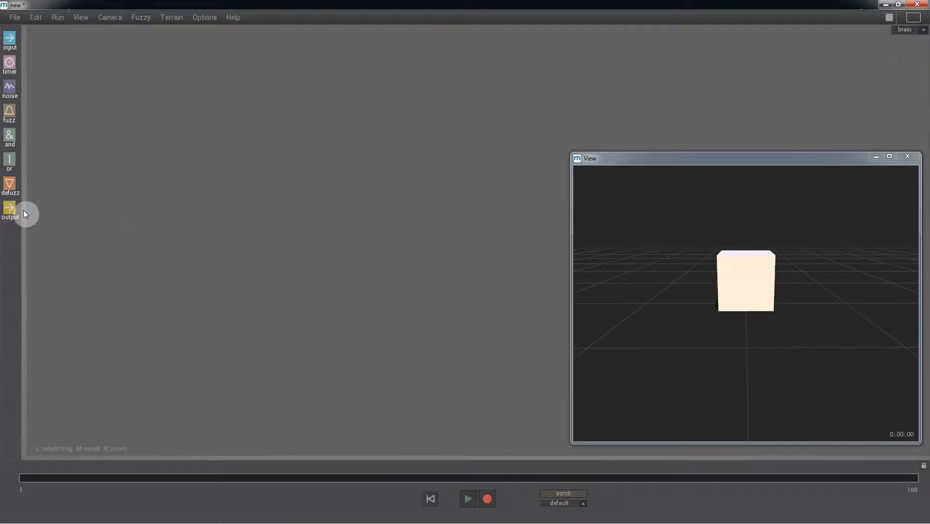
Add an output node driving the tz channel with a range maximum of 10.
{"action": "left_click_drag", "start_coordinate": [9, 209], "coordinate": [233, 324]}
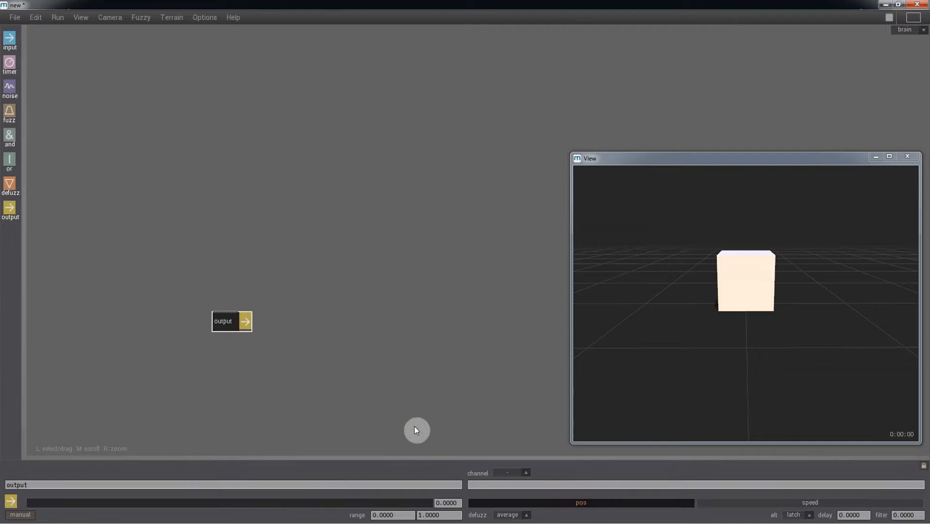
{"action": "left_click", "coordinate": [480, 485]}
{"action": "type", "text": "tz"}
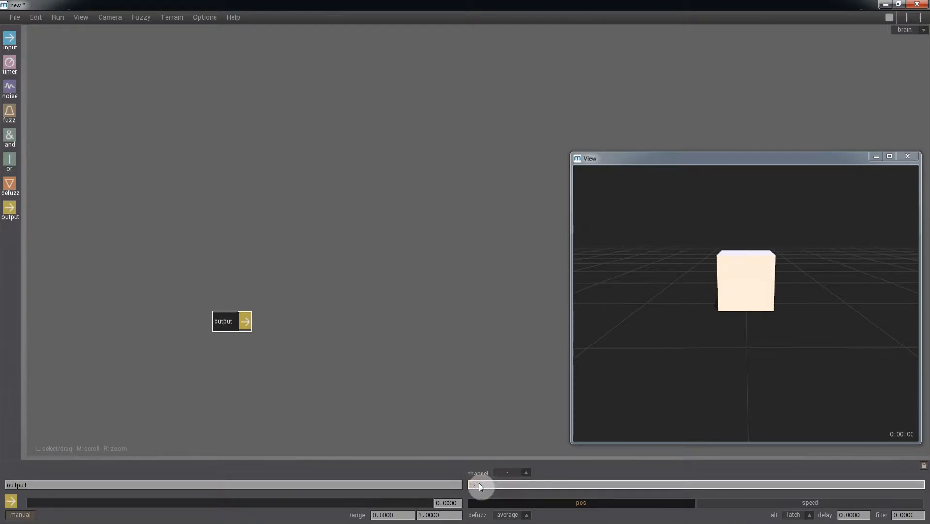
{"action": "key", "text": "Return"}
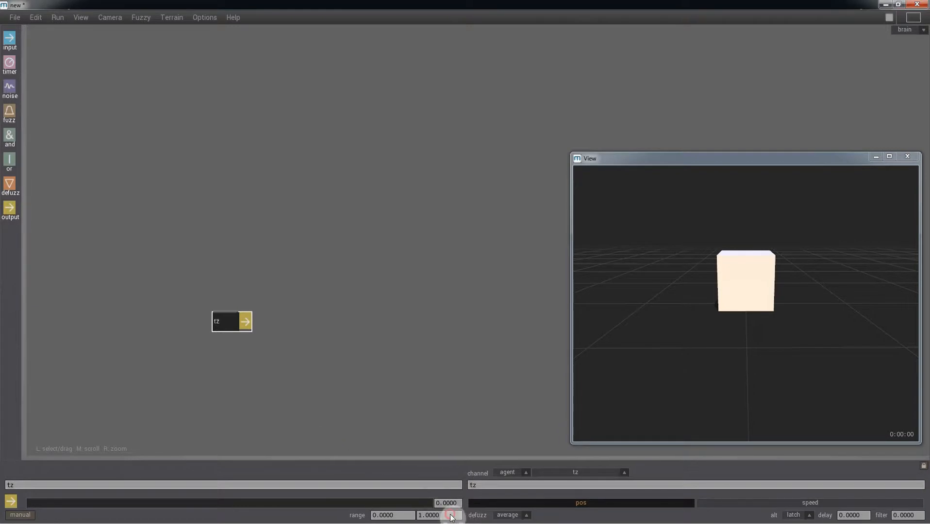
{"action": "left_click", "coordinate": [427, 515]}
{"action": "type", "text": "10"}
{"action": "key", "text": "Return"}
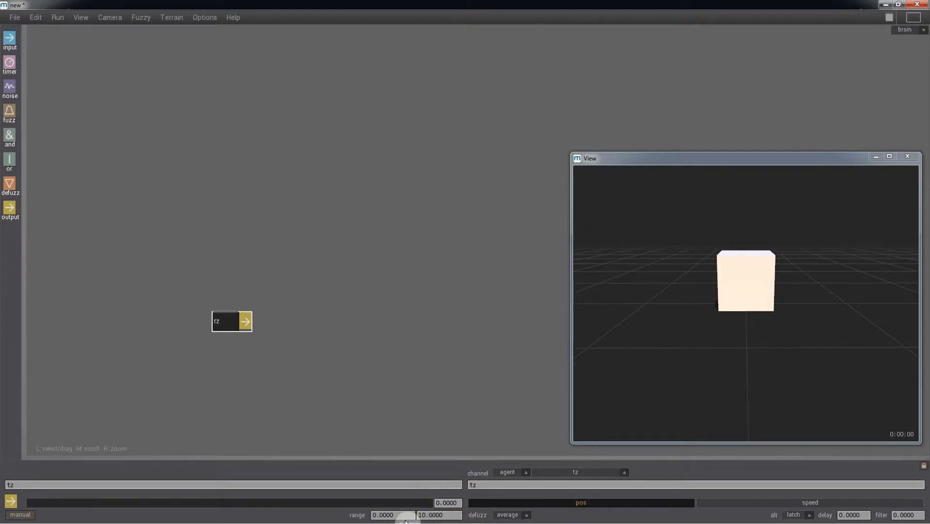
Set tz's manual value to about 4.86, play to test the motion, then stop and reset.
{"action": "mouse_move", "coordinate": [223, 505]}
{"action": "left_mouse_down"}
{"action": "mouse_move", "coordinate": [214, 506]}
{"action": "mouse_move", "coordinate": [224, 506]}
{"action": "left_mouse_up"}
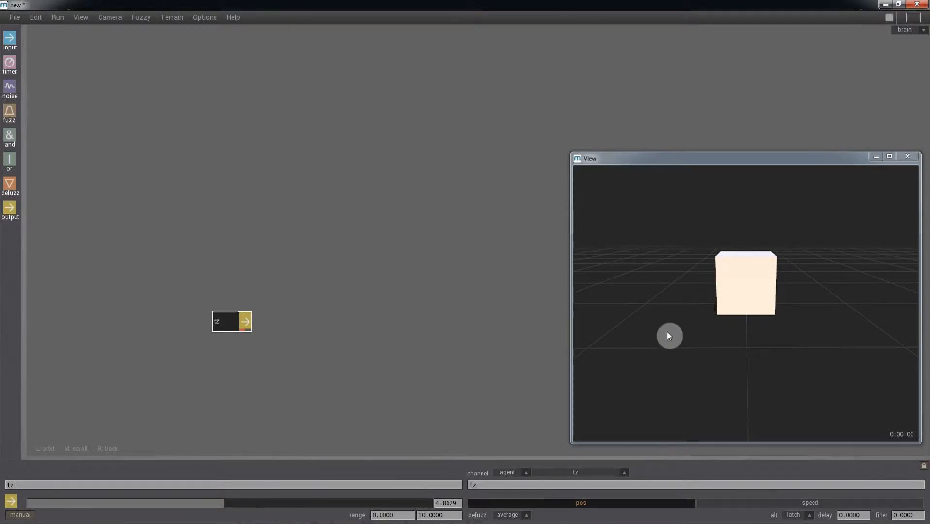
{"action": "key", "text": "space"}
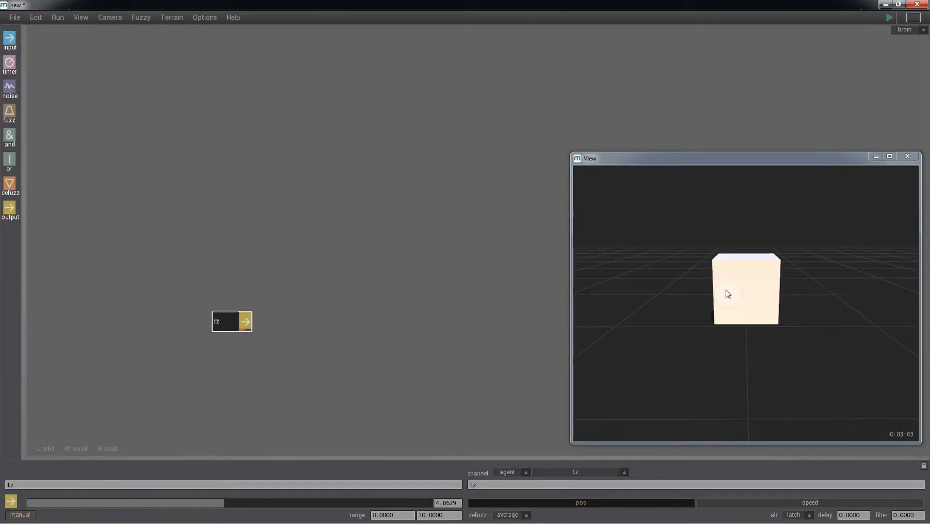
{"action": "left_click_drag", "start_coordinate": [725, 297], "coordinate": [762, 312]}
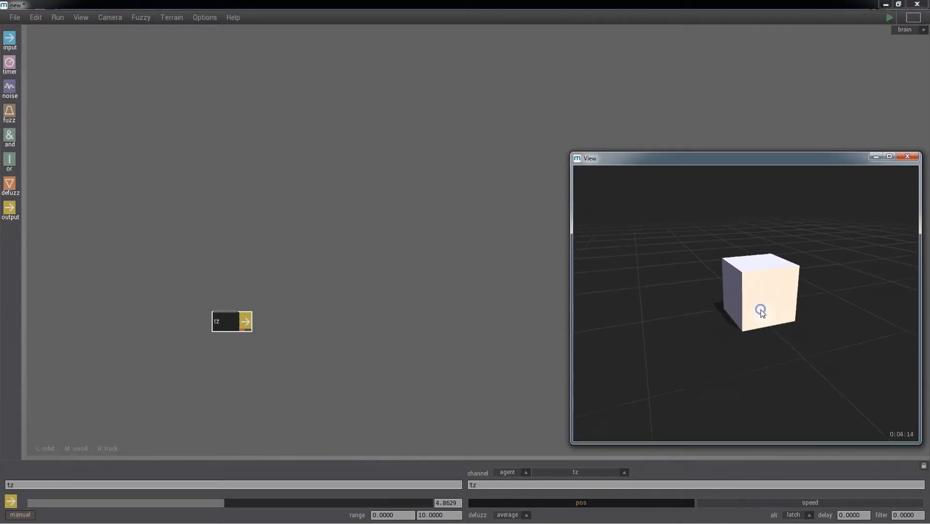
{"action": "key", "text": "space"}
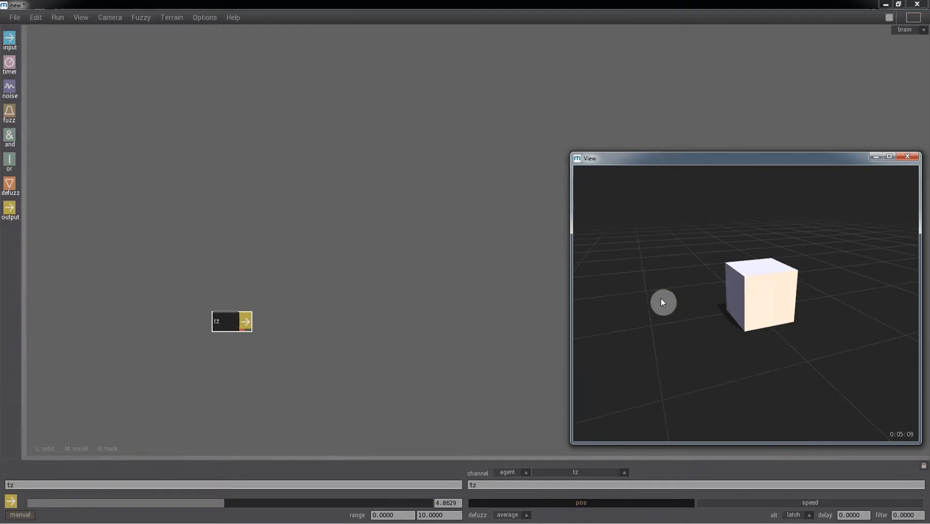
{"action": "key", "text": "Return"}
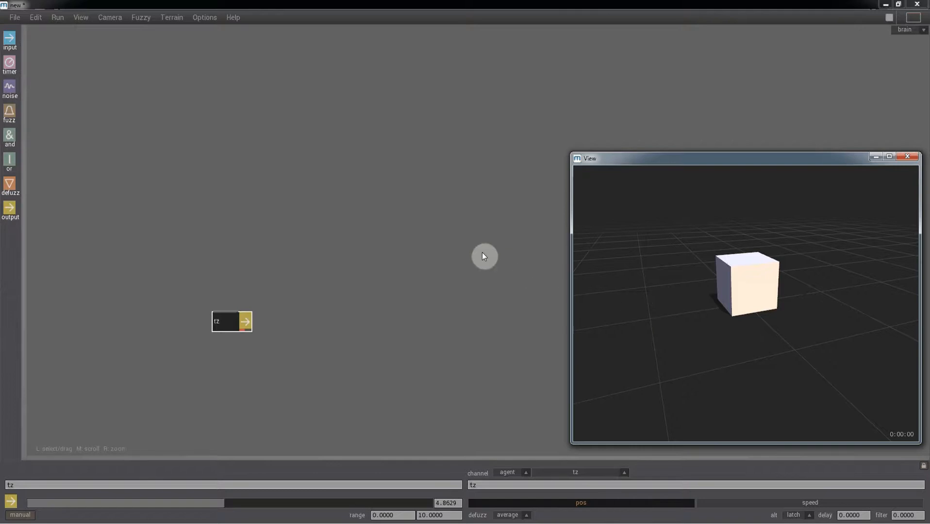
Load the ground.obj terrain and drop a second output node into the brain.
{"action": "left_click", "coordinate": [14, 18]}
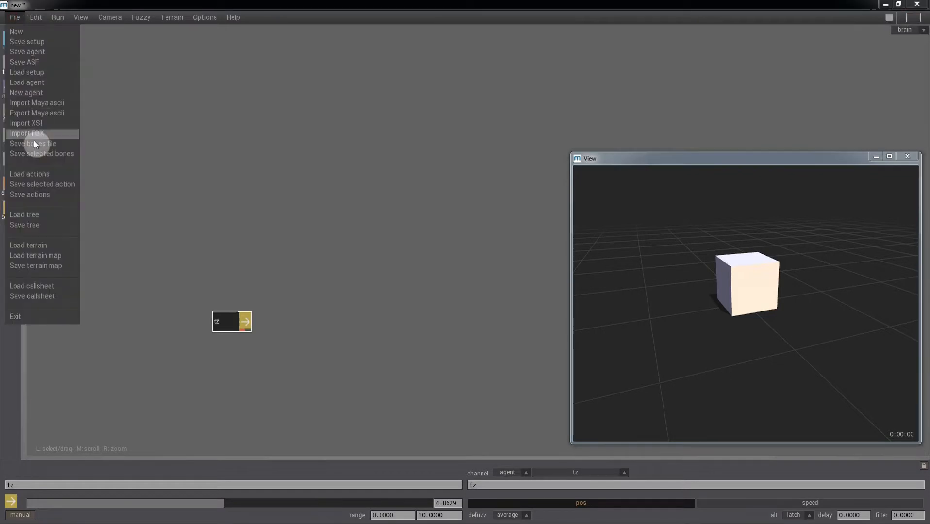
{"action": "left_click", "coordinate": [34, 244]}
{"action": "left_click", "coordinate": [156, 133]}
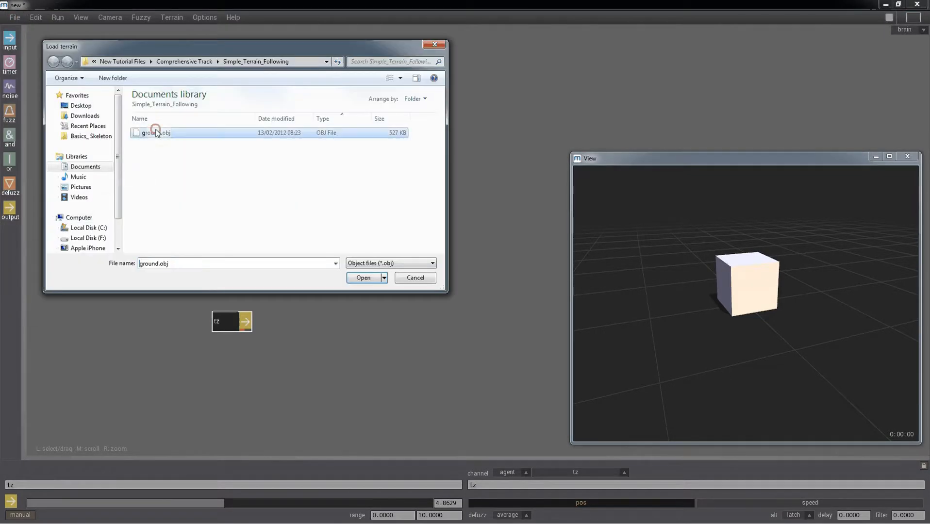
{"action": "left_click", "coordinate": [359, 279]}
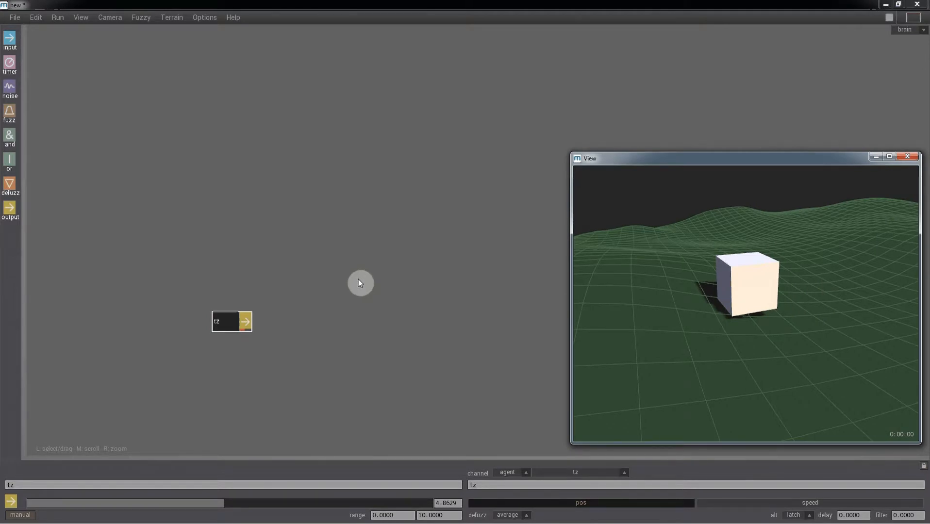
{"action": "left_click_drag", "start_coordinate": [8, 209], "coordinate": [231, 291]}
Set the new output node's channel to ry.
{"action": "left_click", "coordinate": [476, 486]}
{"action": "left_click", "coordinate": [475, 486]}
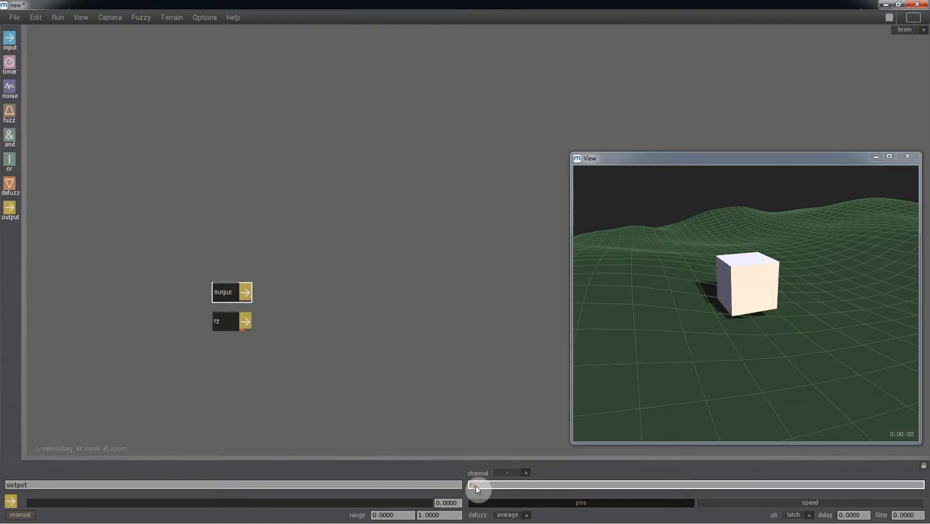
{"action": "type", "text": "ry"}
{"action": "key", "text": "Return"}
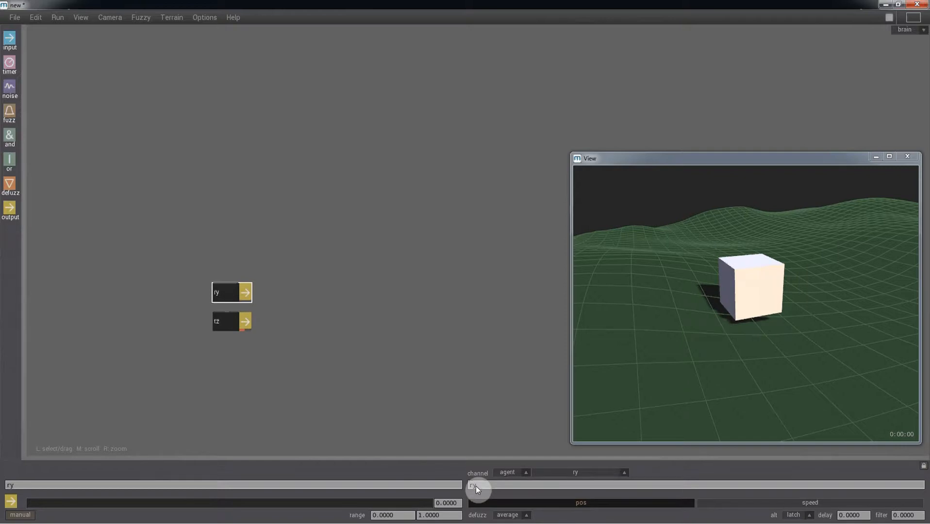
Give ry a range of -100 to 100 and a manual value near 31.8, then play to test.
{"action": "left_click", "coordinate": [406, 513]}
{"action": "type", "text": "-100"}
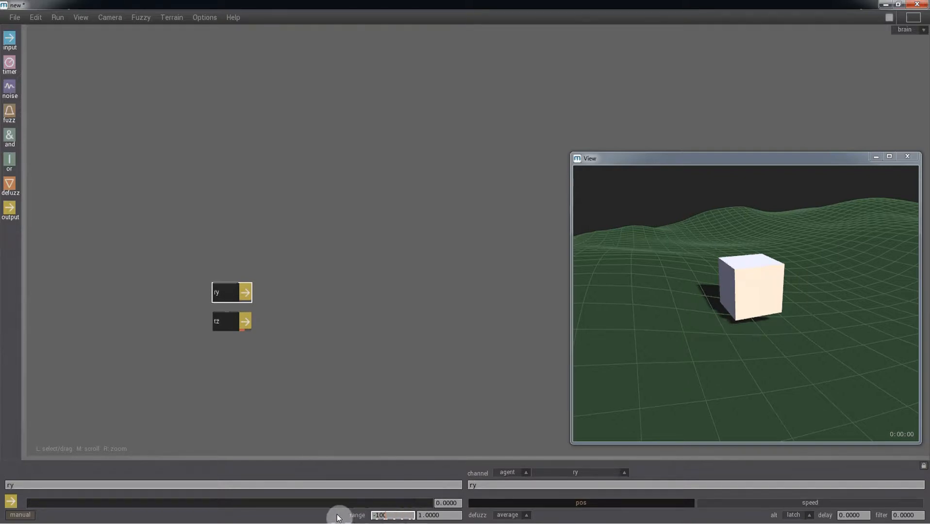
{"action": "key", "text": "Tab"}
{"action": "type", "text": "100"}
{"action": "key", "text": "Return"}
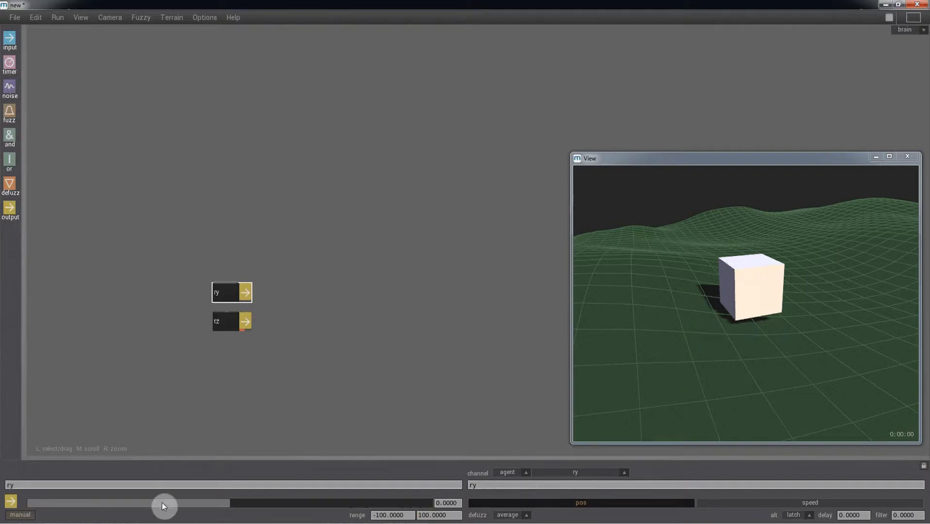
{"action": "left_click_drag", "start_coordinate": [258, 502], "coordinate": [297, 503]}
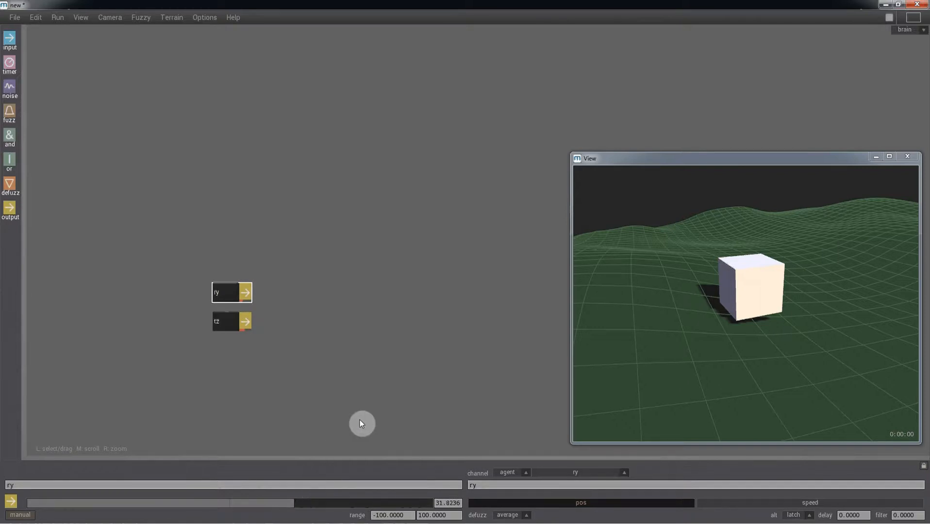
{"action": "key", "text": "space"}
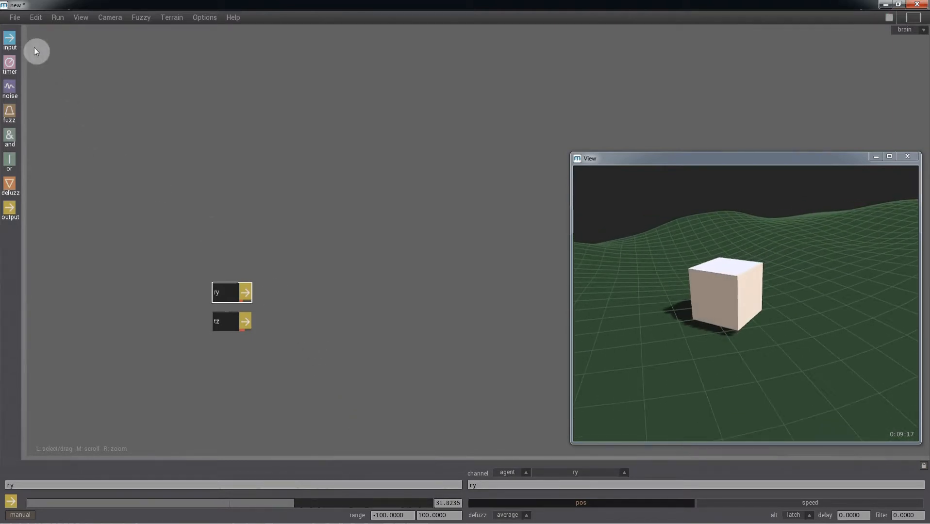
Add an input node that reads the agent's ground channel.
{"action": "left_click", "coordinate": [10, 40]}
{"action": "left_click", "coordinate": [138, 196]}
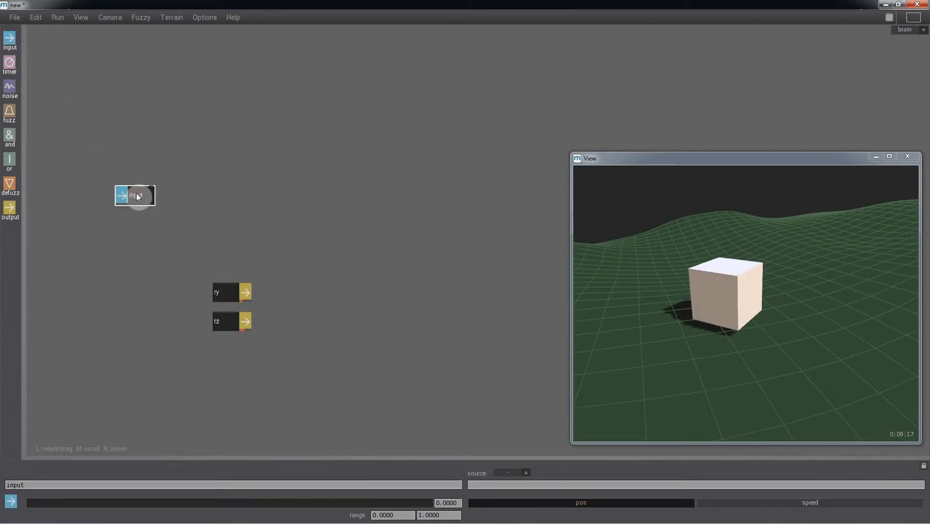
{"action": "left_click", "coordinate": [492, 485]}
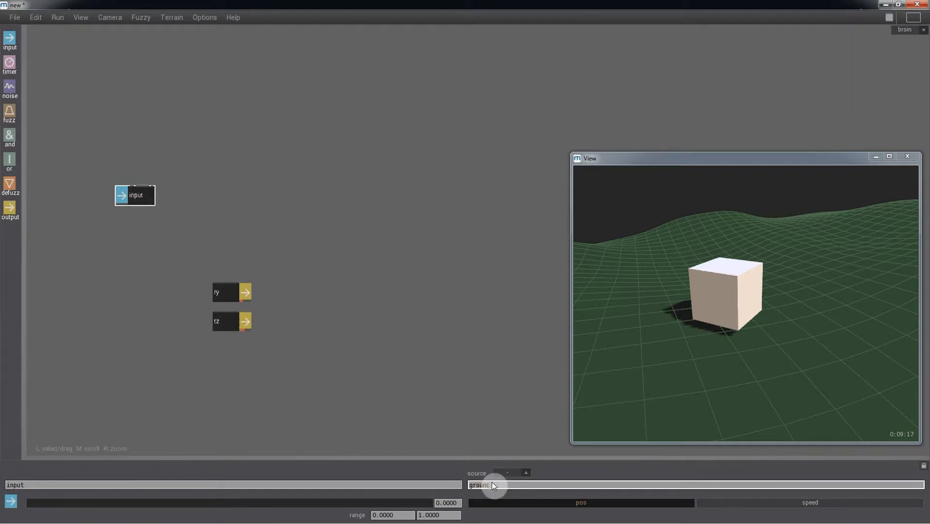
{"action": "type", "text": "ground"}
{"action": "key", "text": "Return"}
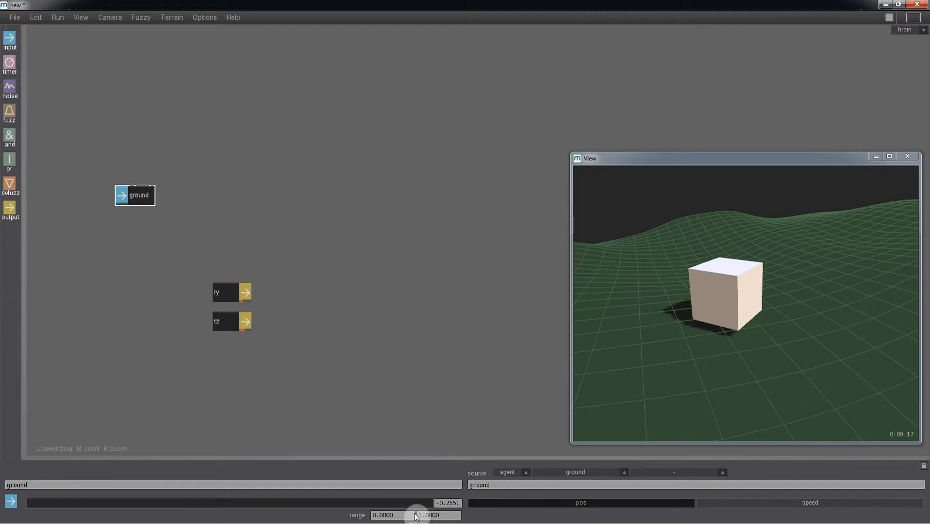
Set the ground input's range to -10 to 10 and add a fuzz node beside it.
{"action": "left_click_drag", "start_coordinate": [411, 515], "coordinate": [358, 519]}
{"action": "type", "text": "-10"}
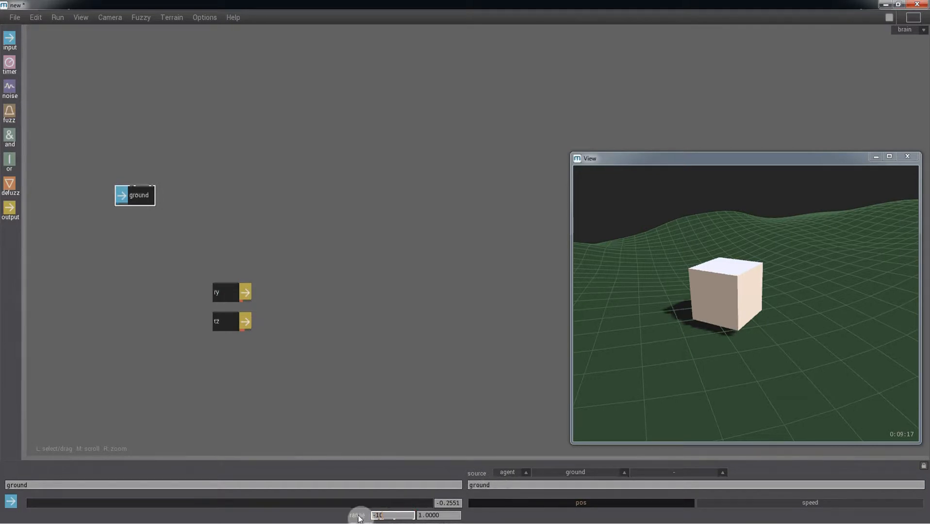
{"action": "key", "text": "Tab"}
{"action": "type", "text": "10"}
{"action": "key", "text": "Return"}
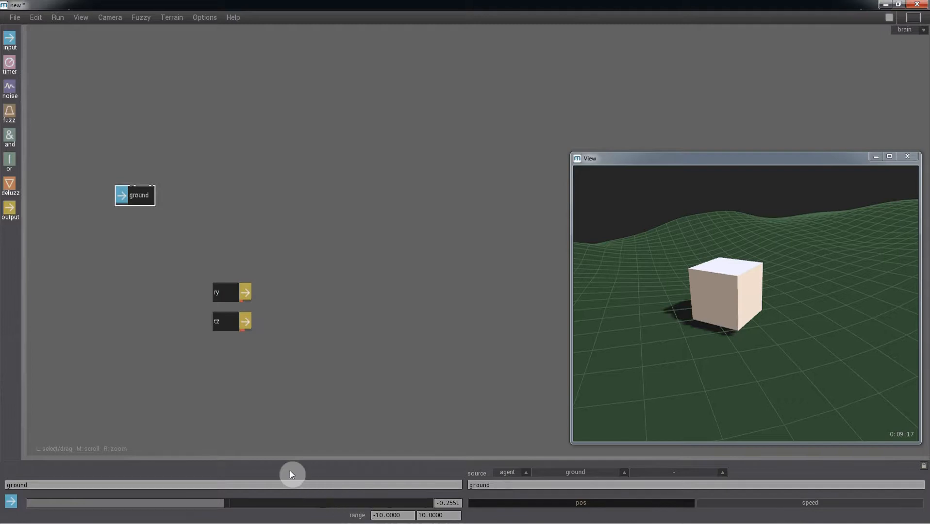
{"action": "left_click_drag", "start_coordinate": [9, 112], "coordinate": [203, 215]}
Add a second fuzz node and name the two fuzz nodes high and low.
{"action": "left_click", "coordinate": [194, 175]}
{"action": "left_click_drag", "start_coordinate": [47, 485], "coordinate": [1, 491]}
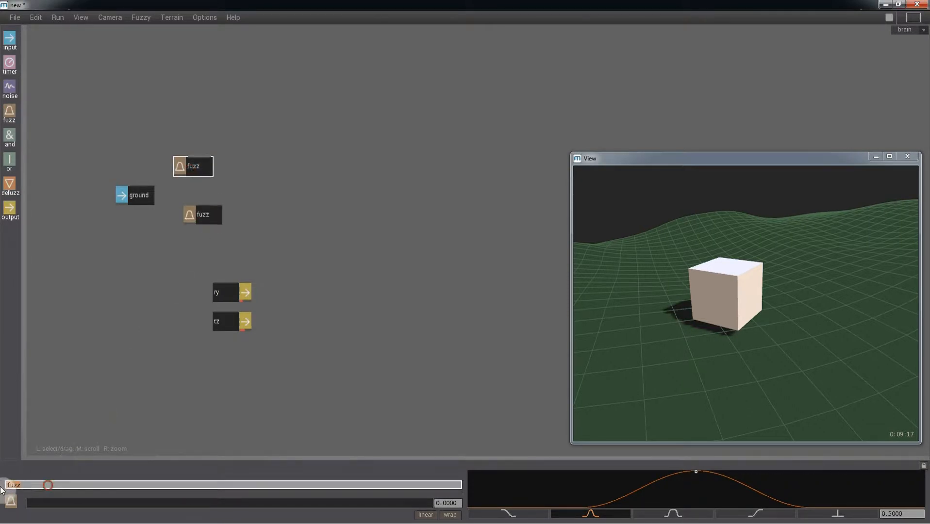
{"action": "type", "text": "high"}
{"action": "key", "text": "Return"}
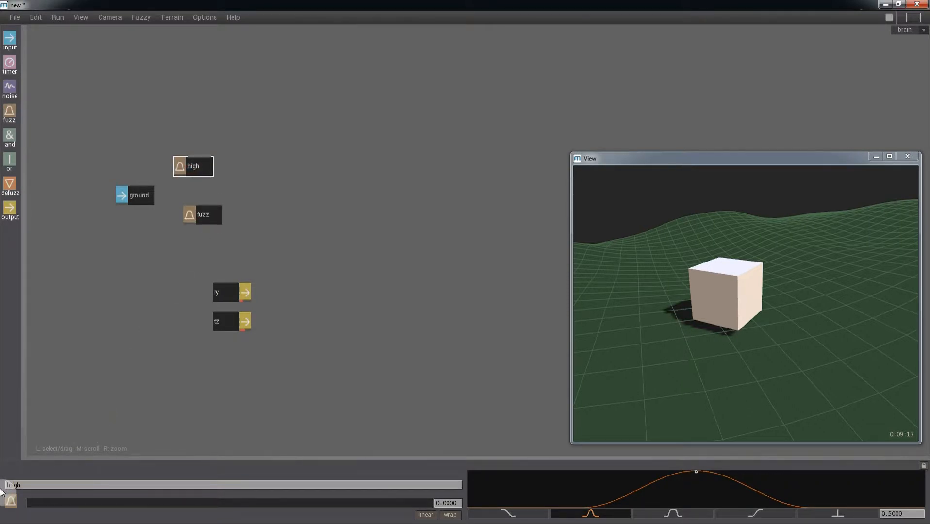
{"action": "left_click", "coordinate": [214, 222]}
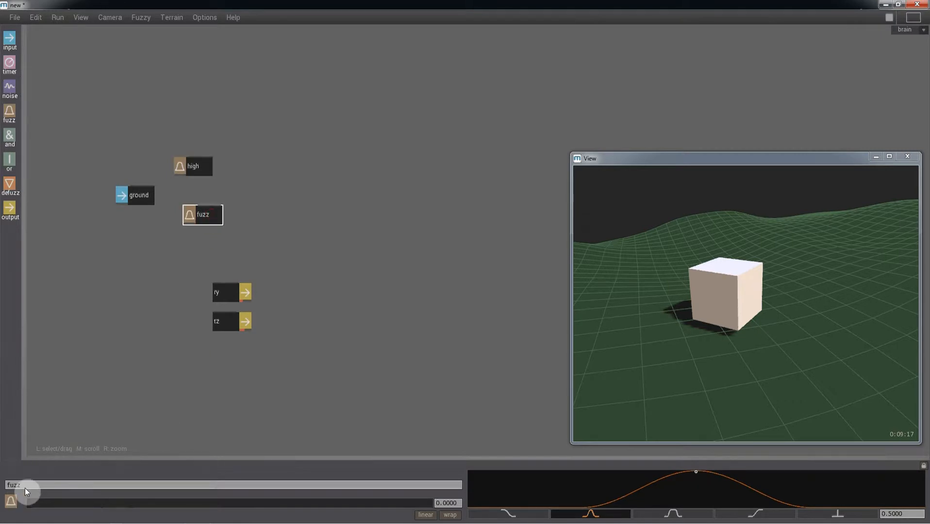
{"action": "left_click_drag", "start_coordinate": [24, 486], "coordinate": [2, 488]}
{"action": "type", "text": "low"}
{"action": "key", "text": "Return"}
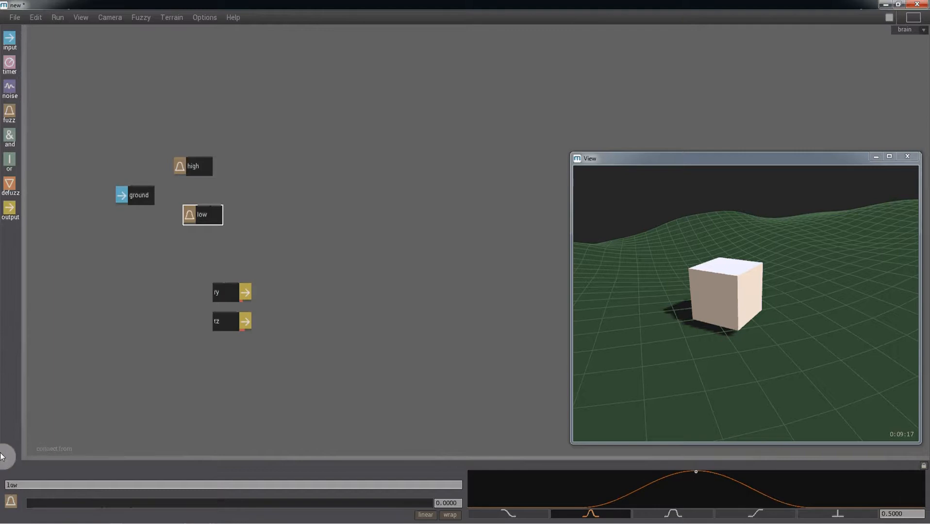
Connect the ground input to both high and low, aligning low under high.
{"action": "left_click", "coordinate": [135, 189]}
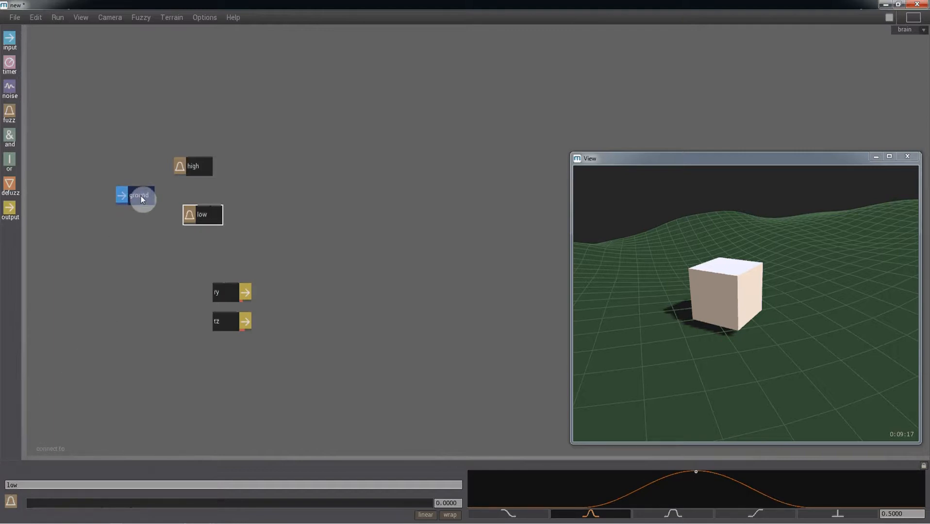
{"action": "left_click", "coordinate": [186, 170]}
{"action": "left_click", "coordinate": [189, 220]}
{"action": "left_click_drag", "start_coordinate": [197, 218], "coordinate": [189, 221]}
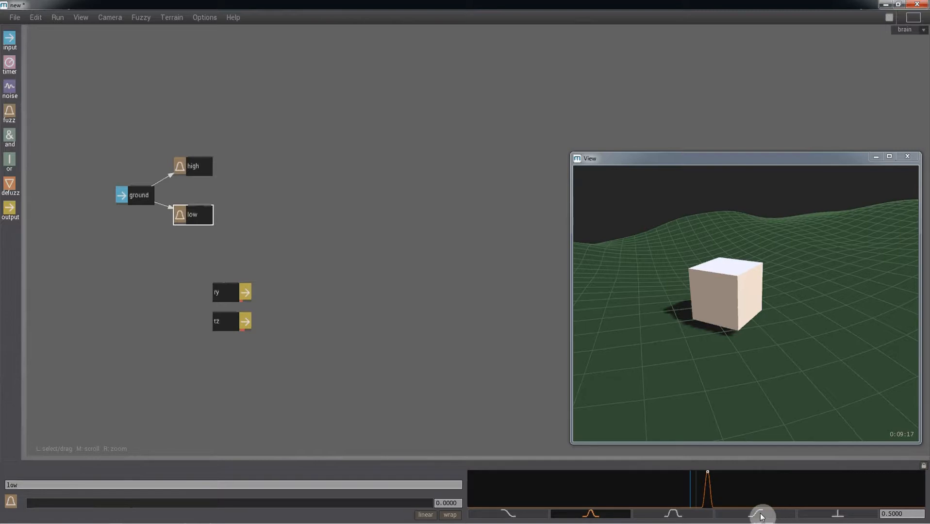
Give high a linear rising ramp from 0 to 4.
{"action": "left_click", "coordinate": [194, 166]}
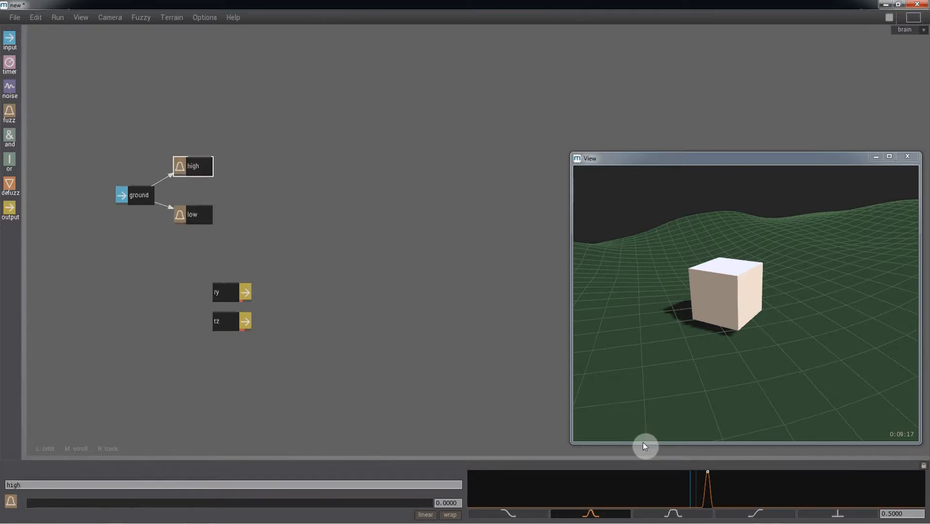
{"action": "left_click", "coordinate": [739, 515]}
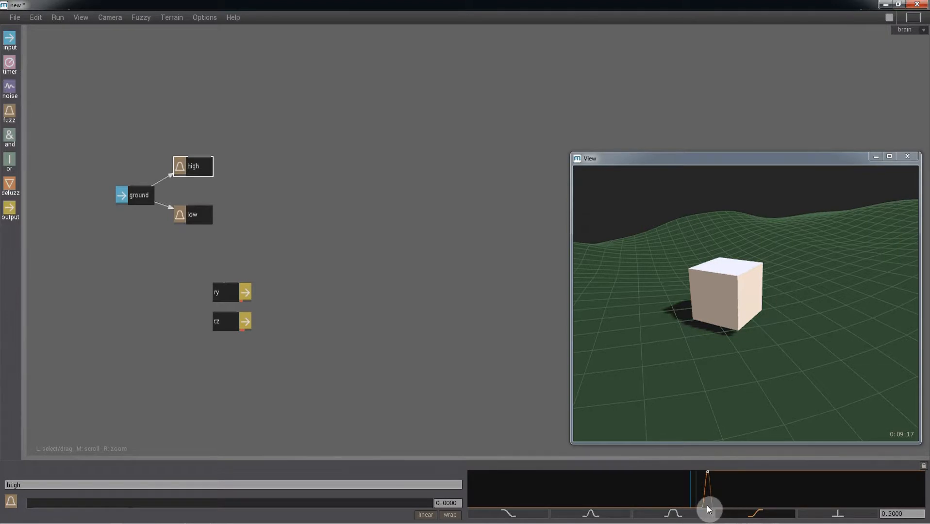
{"action": "left_click", "coordinate": [707, 506]}
{"action": "type", "text": "0"}
{"action": "key", "text": "Return"}
{"action": "left_click_drag", "start_coordinate": [907, 514], "coordinate": [866, 515]}
{"action": "key", "text": "Tab"}
{"action": "type", "text": "4"}
{"action": "key", "text": "Return"}
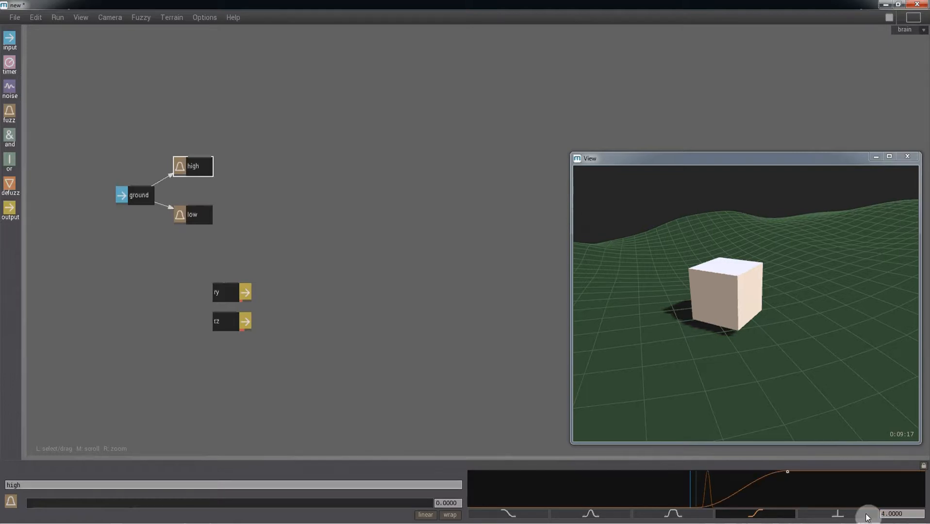
{"action": "left_click", "coordinate": [424, 516]}
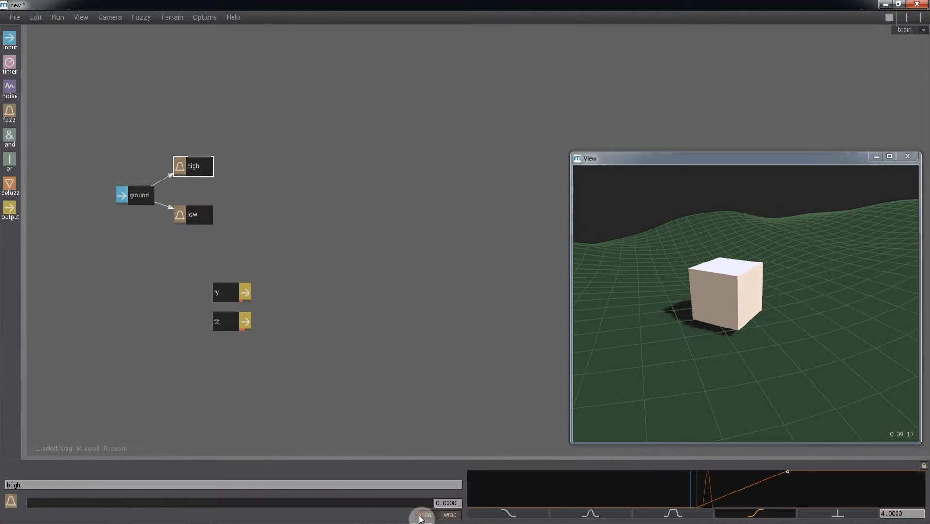
Give low a linear falling ramp from -4 to 0, and add defuzz nodes beside high and low.
{"action": "left_click", "coordinate": [206, 214]}
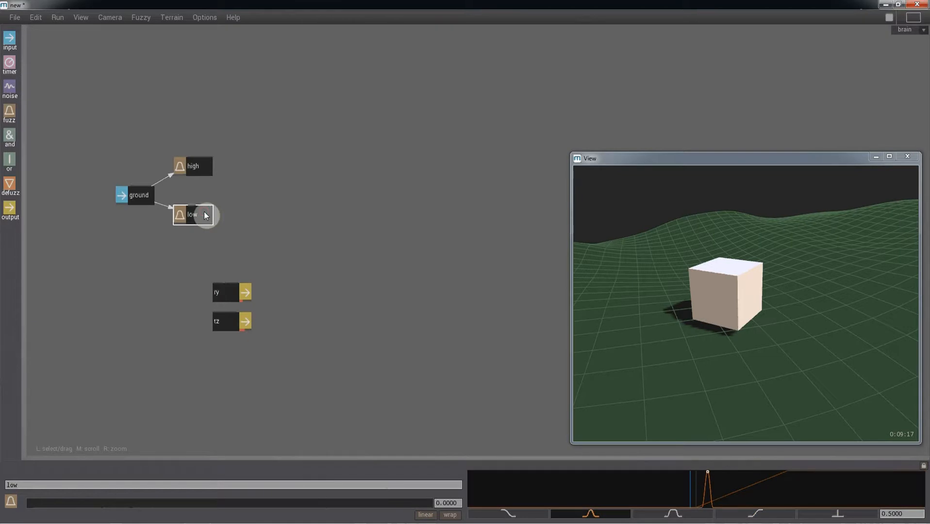
{"action": "left_click", "coordinate": [522, 516]}
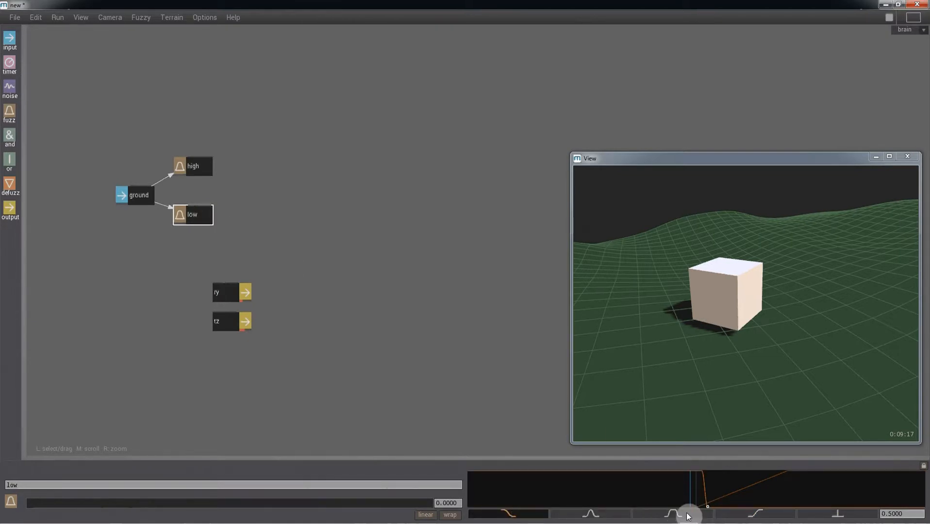
{"action": "left_click", "coordinate": [701, 475]}
{"action": "left_click", "coordinate": [905, 512]}
{"action": "type", "text": "-4"}
{"action": "key", "text": "Return"}
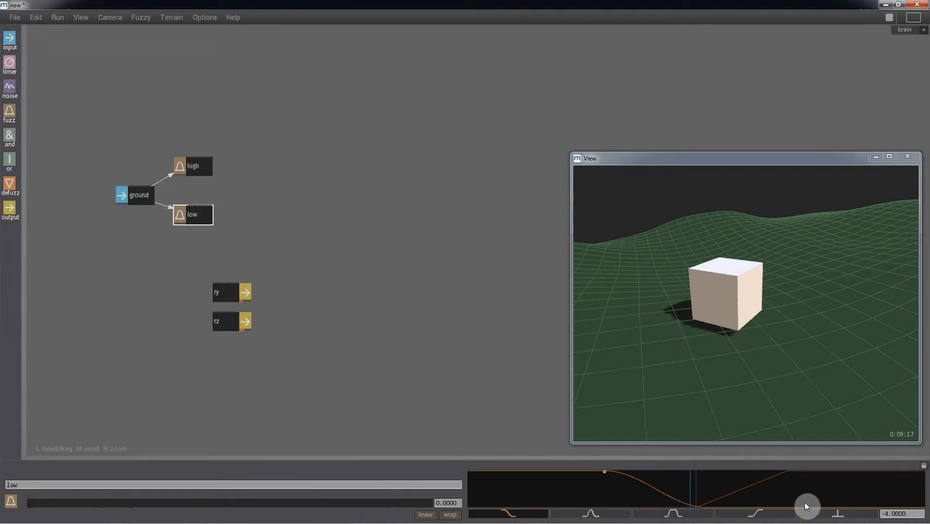
{"action": "left_click", "coordinate": [807, 503]}
{"action": "left_click", "coordinate": [903, 514]}
{"action": "type", "text": "0"}
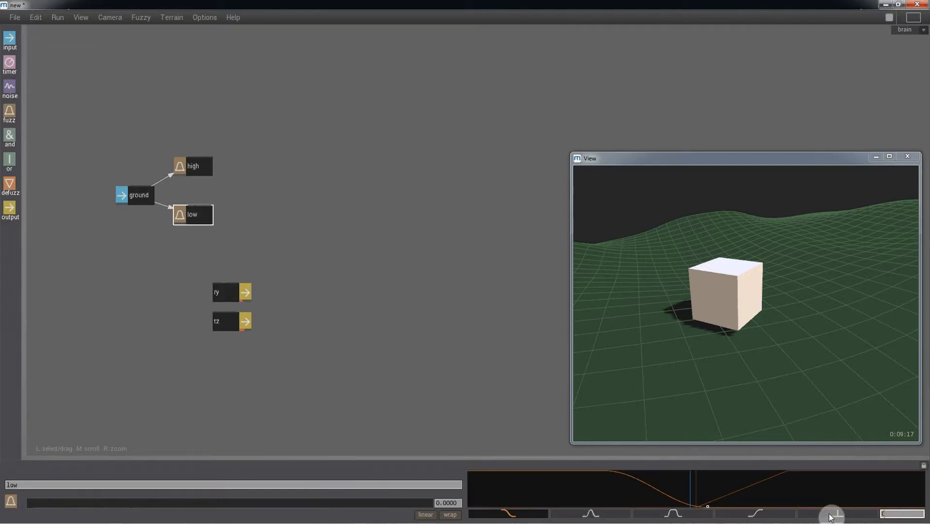
{"action": "key", "text": "Return"}
{"action": "left_click", "coordinate": [423, 516]}
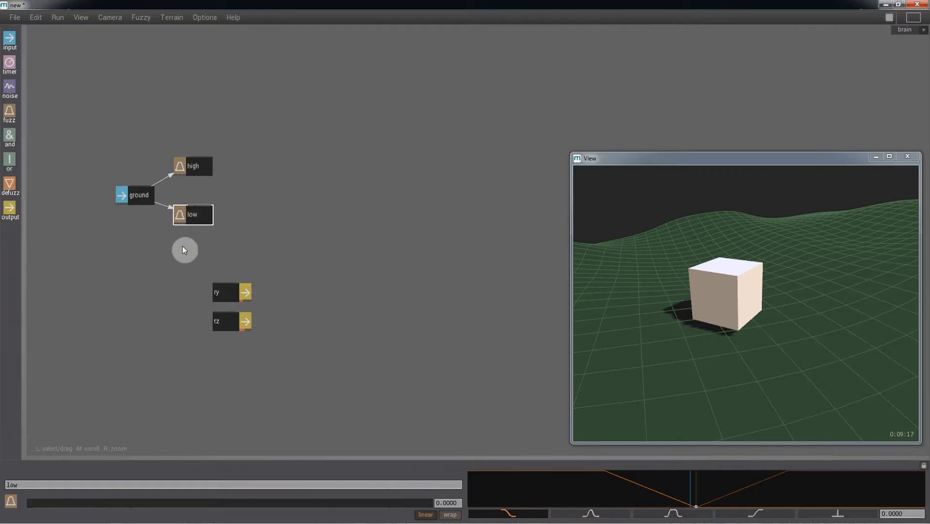
{"action": "left_click_drag", "start_coordinate": [12, 190], "coordinate": [260, 166]}
{"action": "left_click_drag", "start_coordinate": [17, 192], "coordinate": [262, 219]}
Connect low and high to their own defuzz nodes.
{"action": "left_click", "coordinate": [210, 218], "text": "shift"}
{"action": "left_click", "coordinate": [211, 184]}
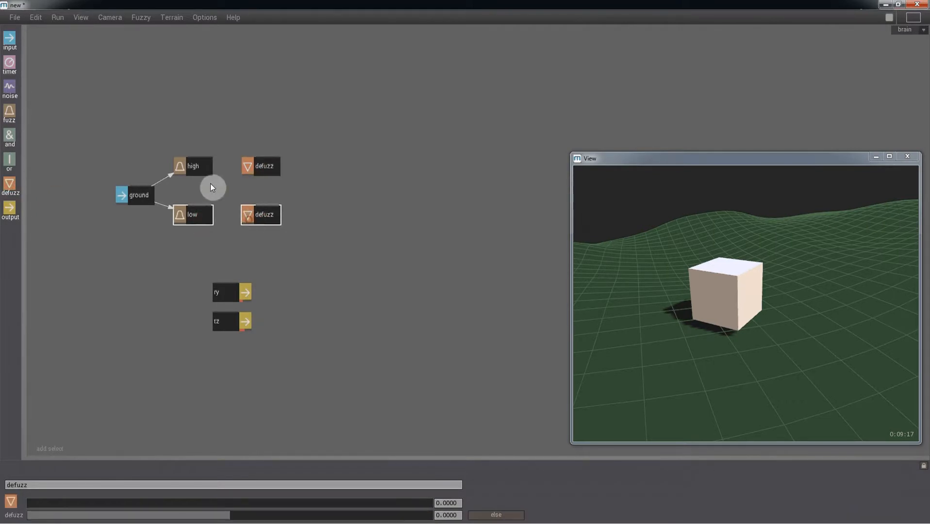
{"action": "left_click", "coordinate": [204, 218]}
{"action": "left_click", "coordinate": [198, 217], "text": "ctrl"}
{"action": "left_click", "coordinate": [258, 217], "text": "ctrl"}
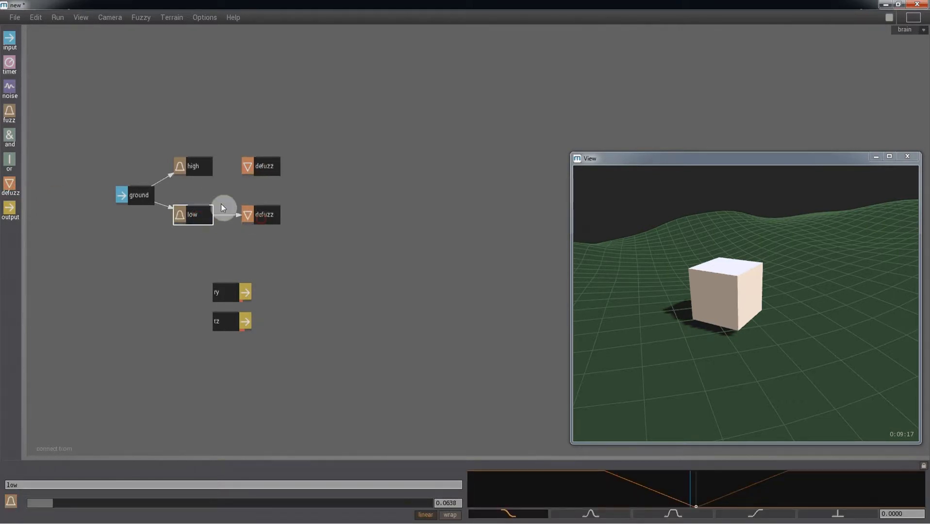
{"action": "left_click", "coordinate": [200, 168], "text": "ctrl"}
{"action": "left_click", "coordinate": [257, 168], "text": "ctrl"}
{"action": "left_click", "coordinate": [286, 237]}
Rename the upper defuzz node to up, add an output node, and link the lower defuzz to it.
{"action": "left_click", "coordinate": [254, 169]}
{"action": "left_click_drag", "start_coordinate": [45, 483], "coordinate": [0, 471]}
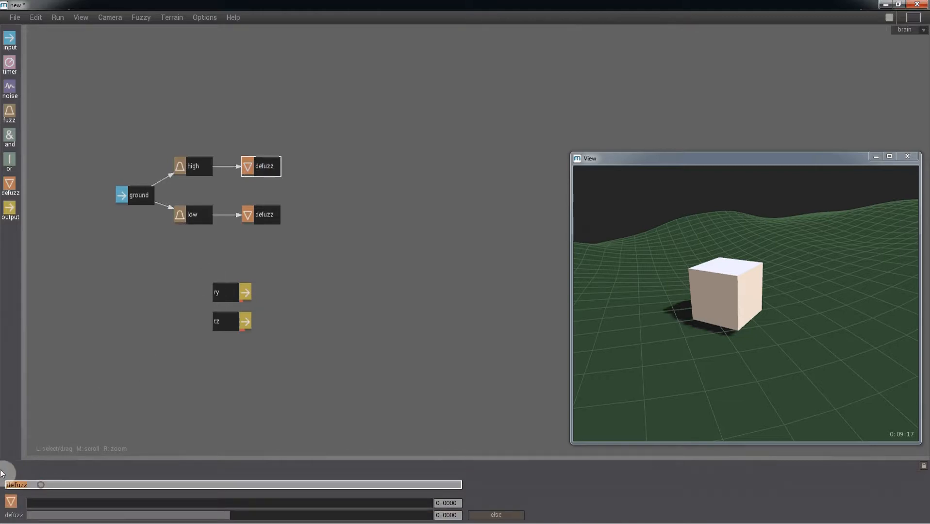
{"action": "type", "text": "l"}
{"action": "type", "text": "p"}
{"action": "key", "text": "Return"}
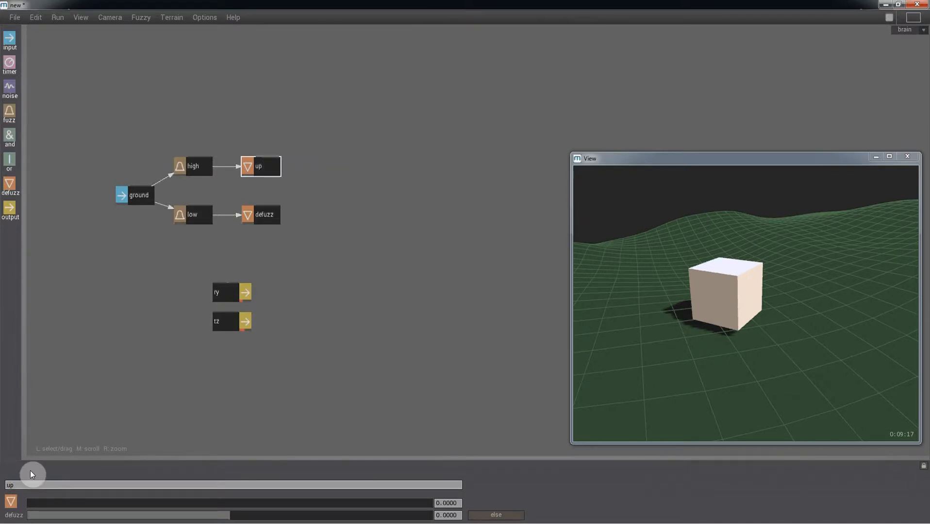
{"action": "left_click", "coordinate": [260, 219]}
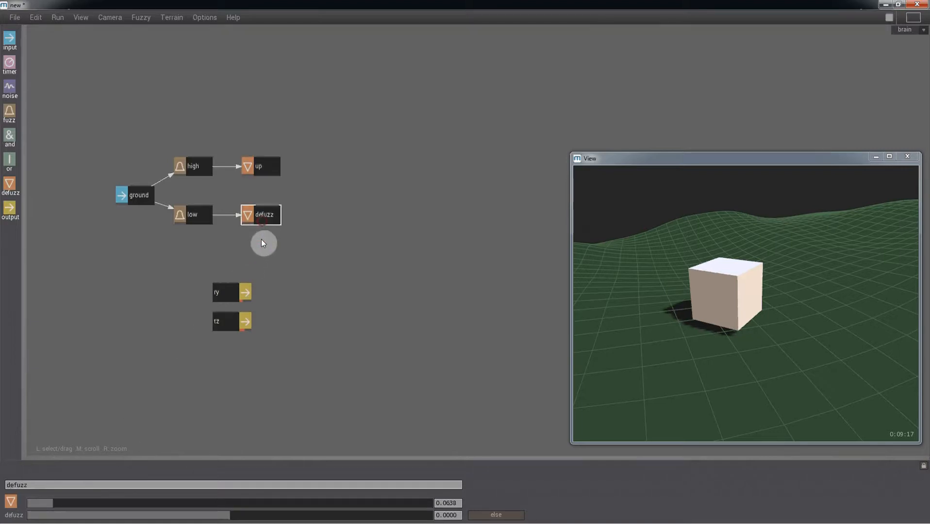
{"action": "left_click_drag", "start_coordinate": [42, 485], "coordinate": [0, 472]}
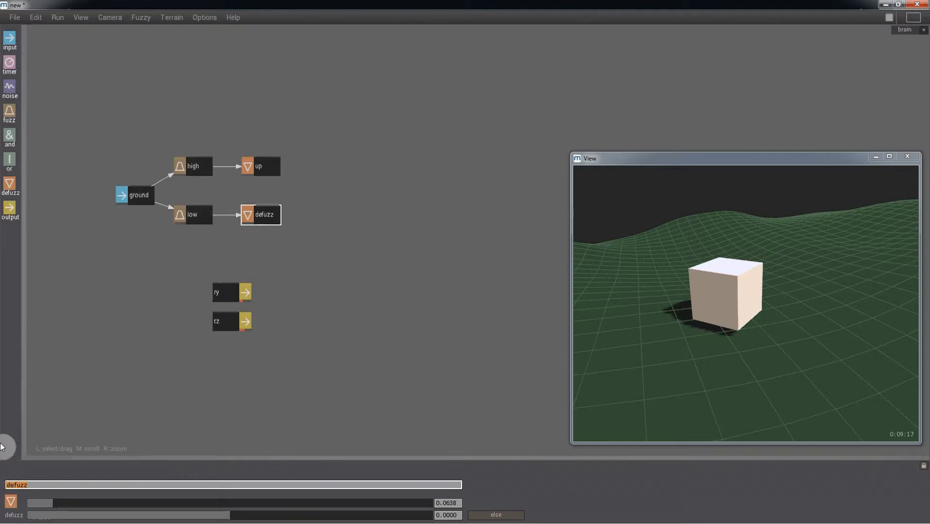
{"action": "left_click_drag", "start_coordinate": [7, 212], "coordinate": [329, 195]}
{"action": "mouse_move", "coordinate": [275, 215]}
{"action": "left_mouse_down"}
{"action": "mouse_move", "coordinate": [290, 219]}
{"action": "mouse_move", "coordinate": [312, 197]}
{"action": "left_mouse_up"}
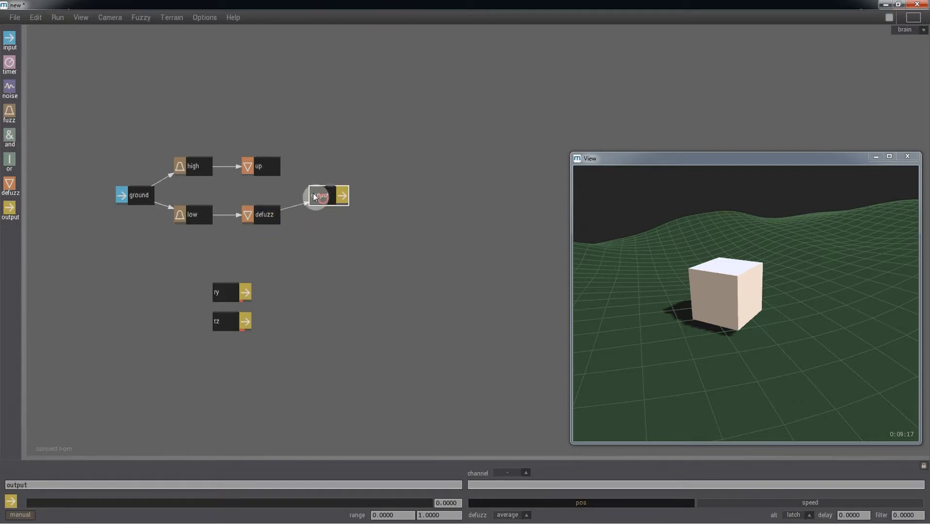
Link up to the output as well and rename the lower defuzz node to low.
{"action": "left_click_drag", "start_coordinate": [271, 166], "coordinate": [313, 199]}
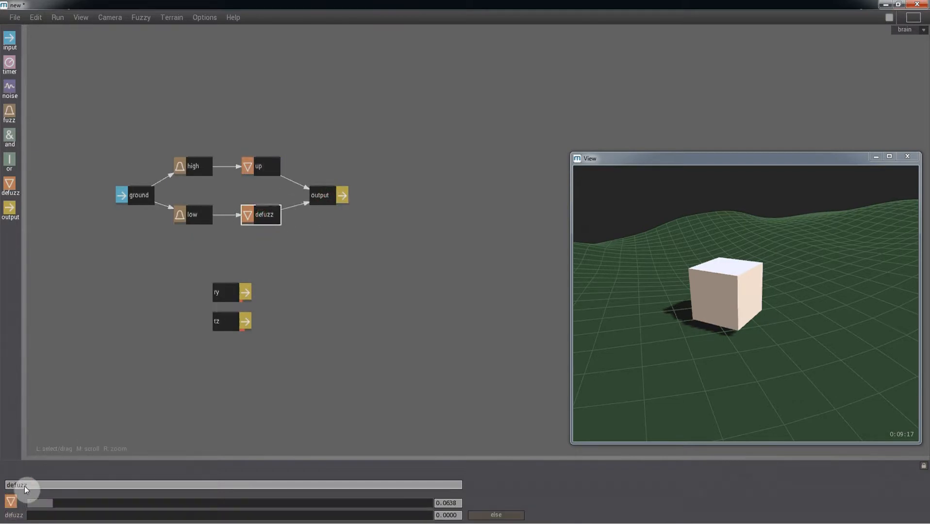
{"action": "left_click_drag", "start_coordinate": [28, 487], "coordinate": [1, 468]}
{"action": "type", "text": "low"}
{"action": "key", "text": "Return"}
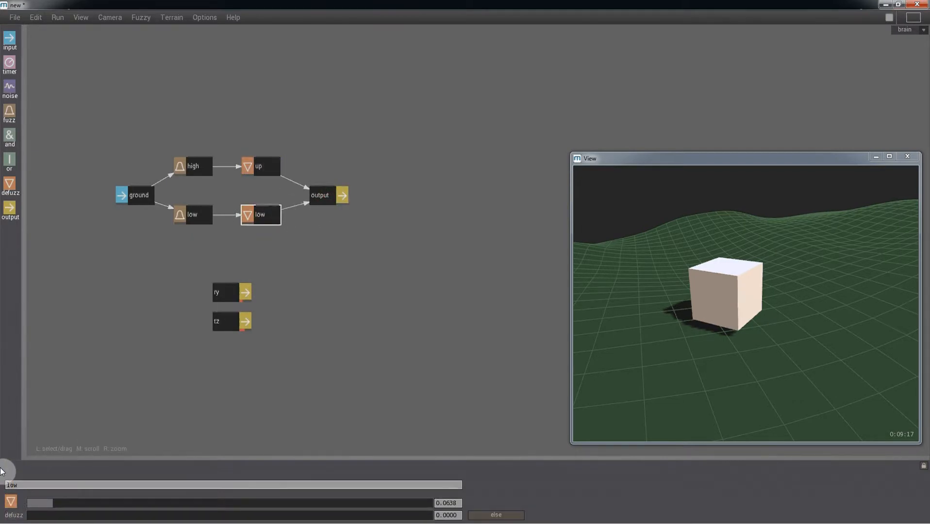
Set the output's channel to ty with range -100 to 100, and up's defuzz value to 100.
{"action": "left_click", "coordinate": [328, 197]}
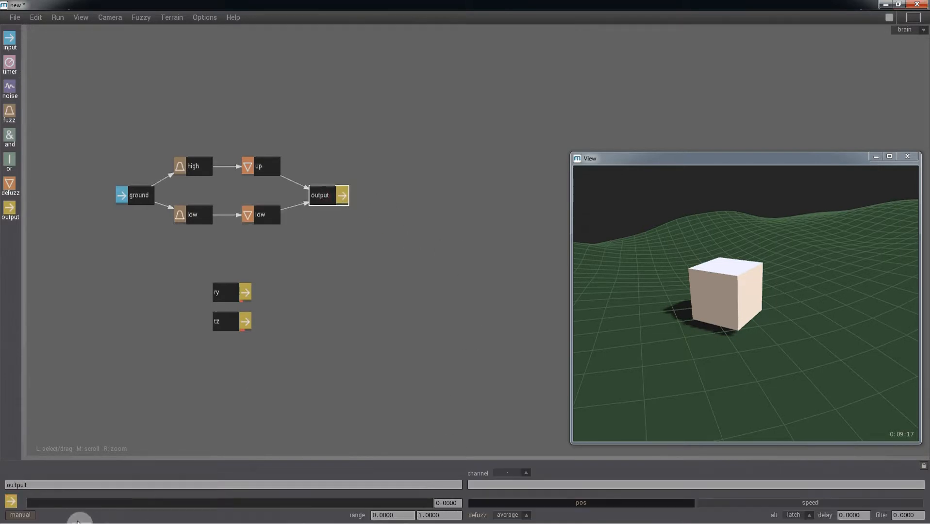
{"action": "left_click", "coordinate": [485, 488]}
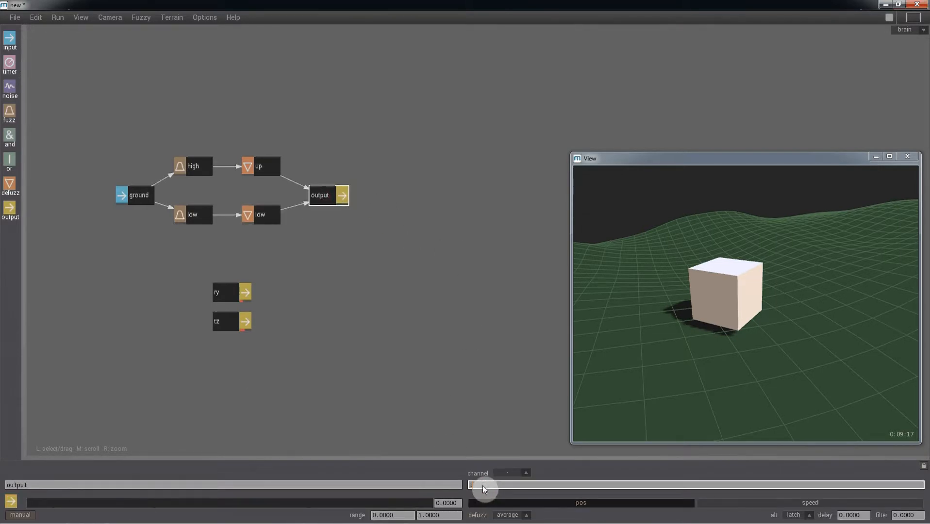
{"action": "type", "text": "ty"}
{"action": "key", "text": "Return"}
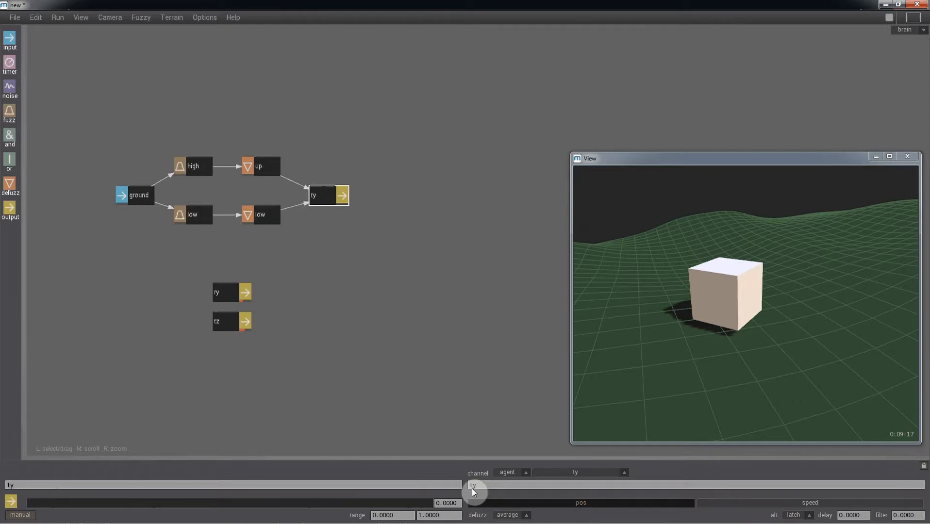
{"action": "left_click_drag", "start_coordinate": [403, 515], "coordinate": [306, 515]}
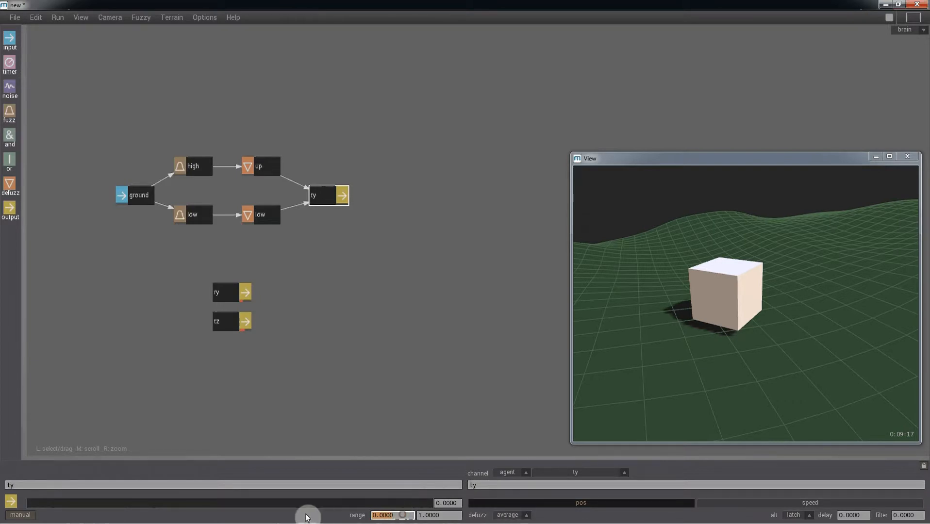
{"action": "type", "text": "-100"}
{"action": "key", "text": "Tab"}
{"action": "type", "text": "1"}
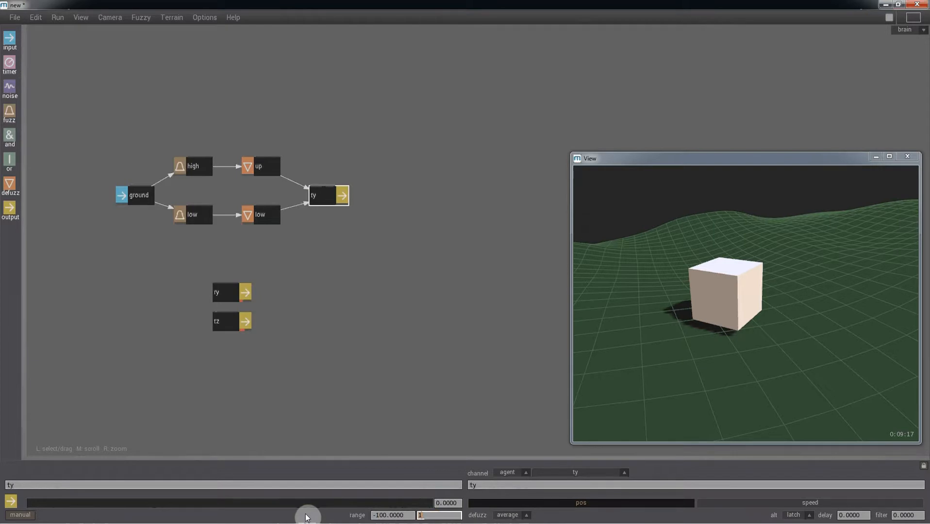
{"action": "type", "text": "00"}
{"action": "key", "text": "Return"}
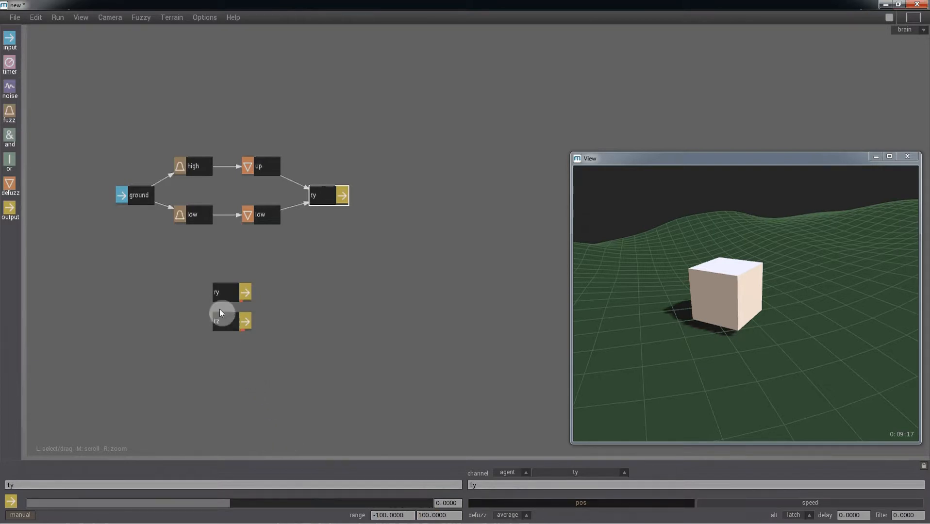
{"action": "left_click", "coordinate": [263, 167]}
{"action": "left_click_drag", "start_coordinate": [344, 504], "coordinate": [422, 503]}
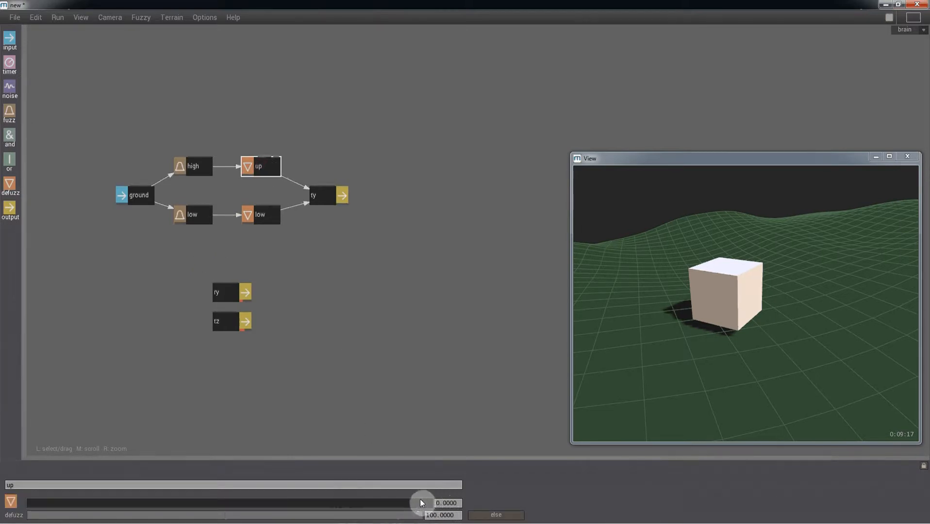
Set the low rule's defuzz value to -100 and reset the simulation to the start.
{"action": "left_click", "coordinate": [273, 223]}
{"action": "left_click_drag", "start_coordinate": [200, 513], "coordinate": [3, 519]}
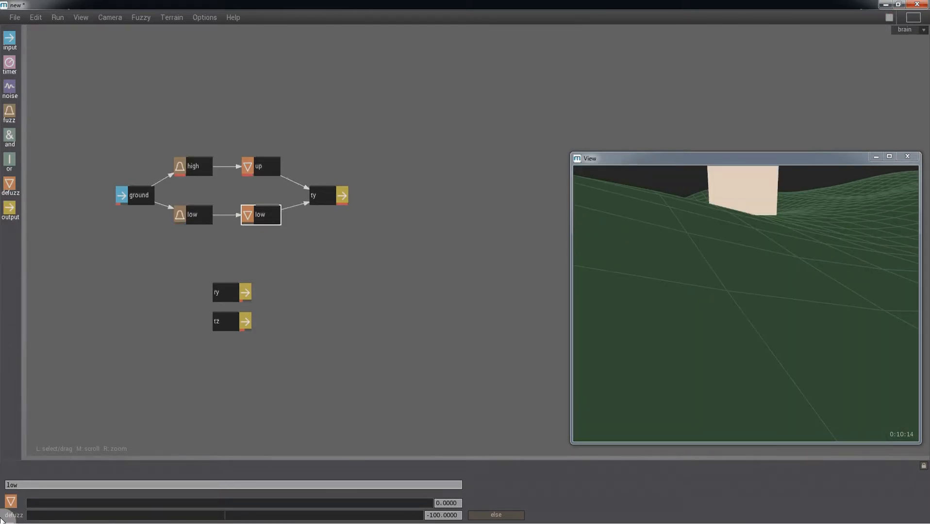
{"action": "key", "text": "Escape"}
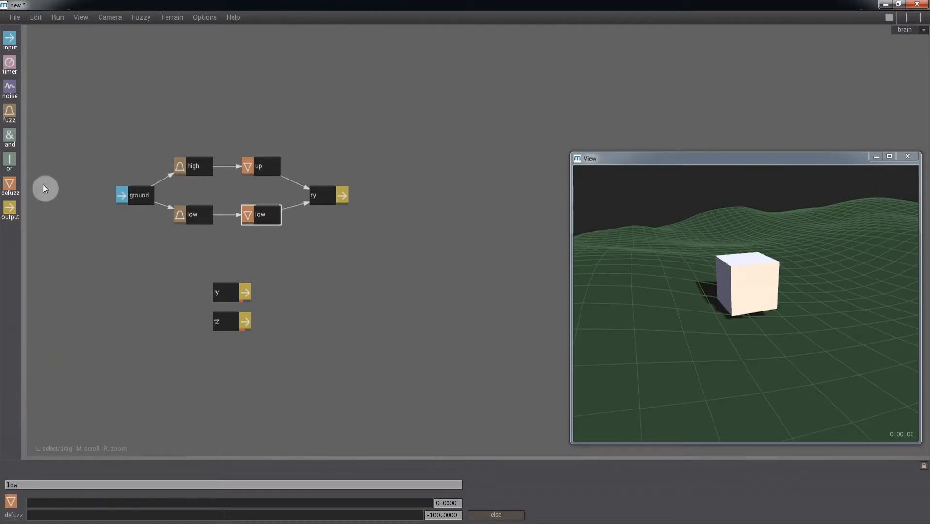
Add a defuzz node named 0 and turn on its else toggle as the fallback.
{"action": "left_click_drag", "start_coordinate": [11, 186], "coordinate": [261, 195]}
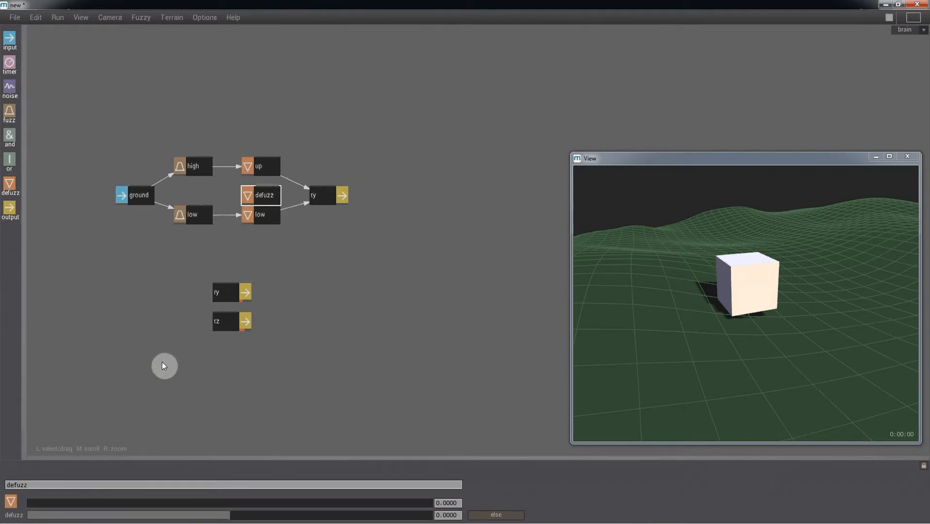
{"action": "double_click", "coordinate": [47, 485]}
{"action": "type", "text": "c"}
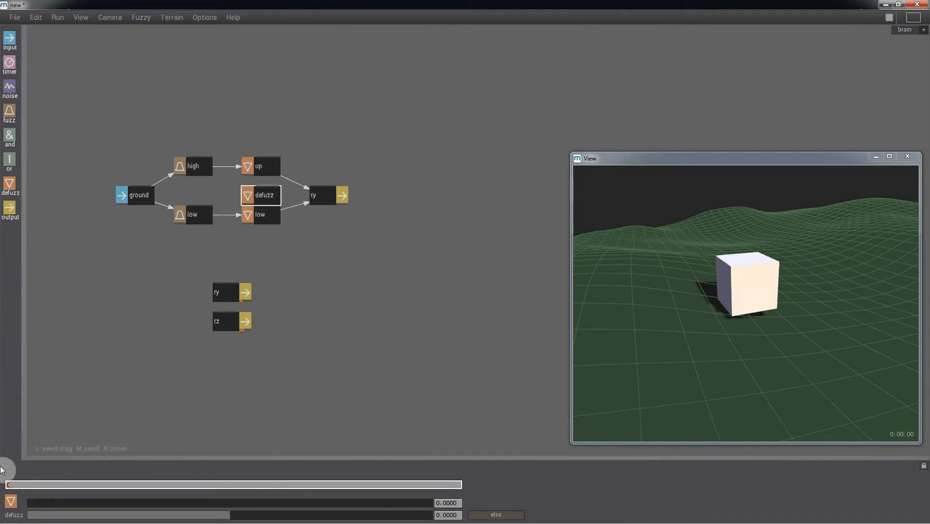
{"action": "key", "text": "Return"}
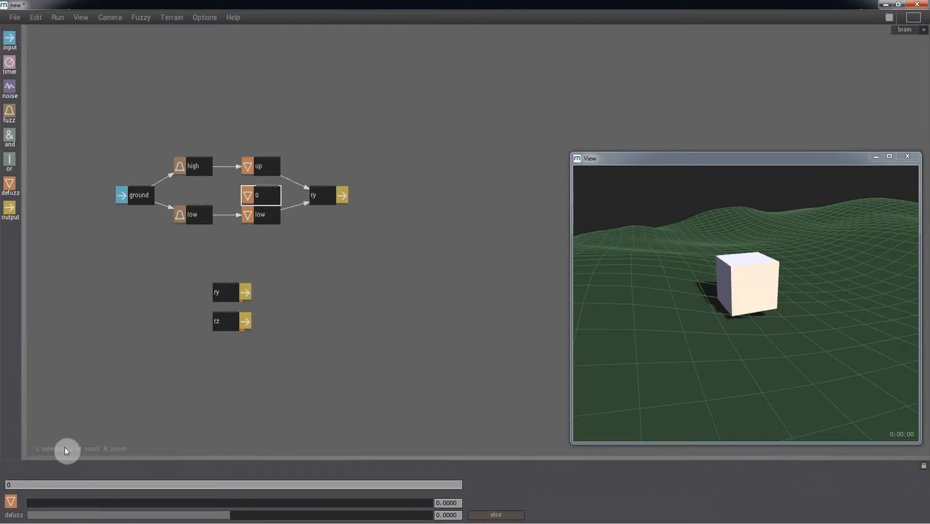
{"action": "left_click", "coordinate": [487, 517]}
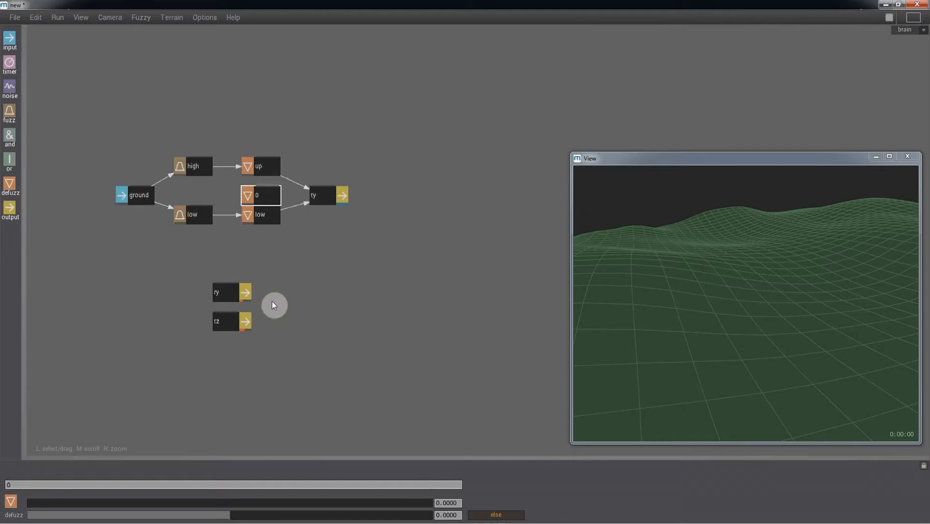
Wire the 0 node into the ty output while the simulation plays, then stop and reset.
{"action": "key", "text": "space"}
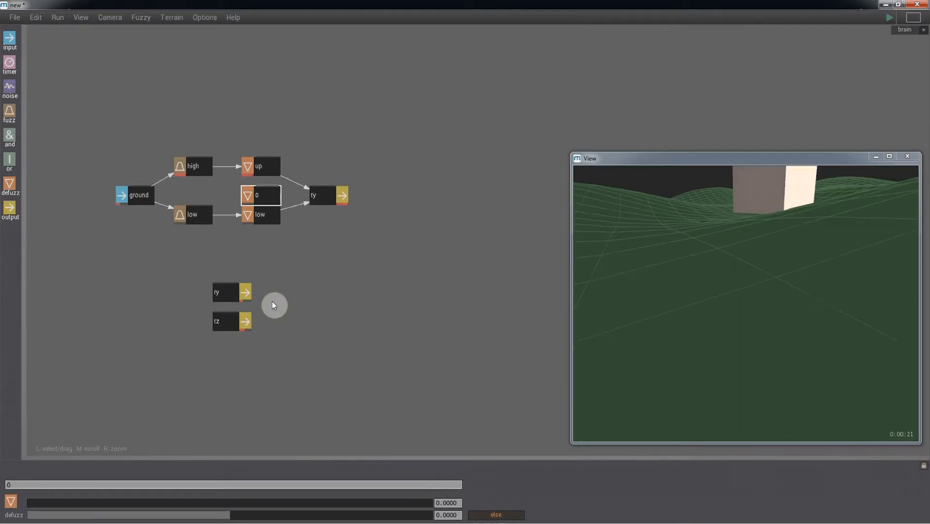
{"action": "left_click_drag", "start_coordinate": [265, 200], "coordinate": [313, 197]}
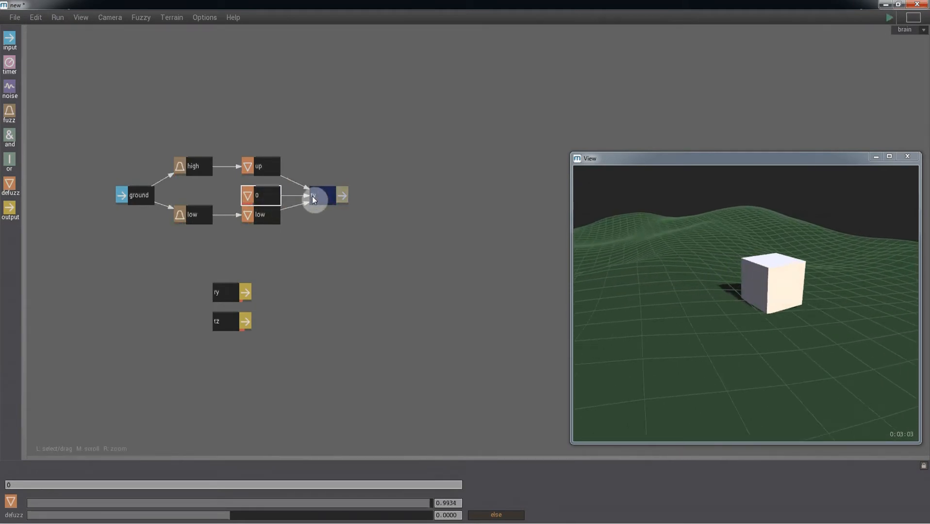
{"action": "key", "text": "space"}
{"action": "key", "text": "Home"}
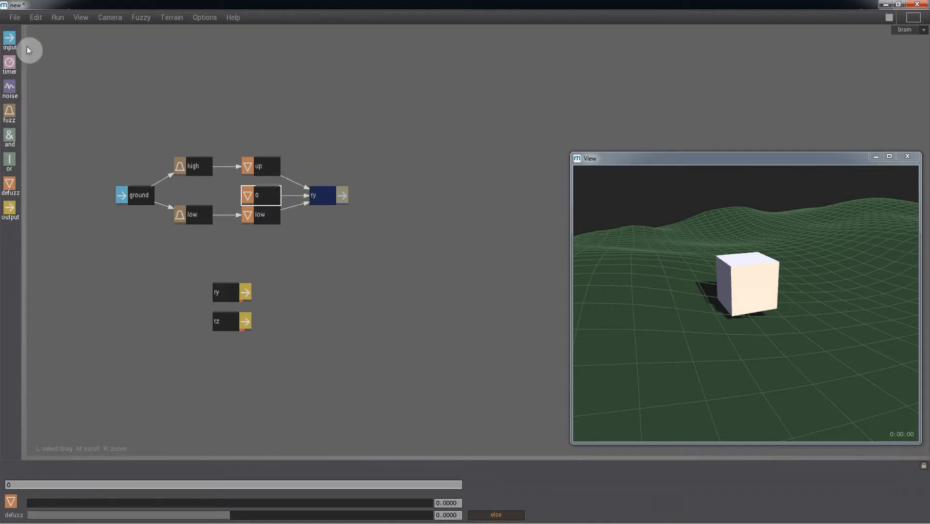
Place a new input node and set its source channel to ground.dz.
{"action": "left_click_drag", "start_coordinate": [28, 50], "coordinate": [139, 101]}
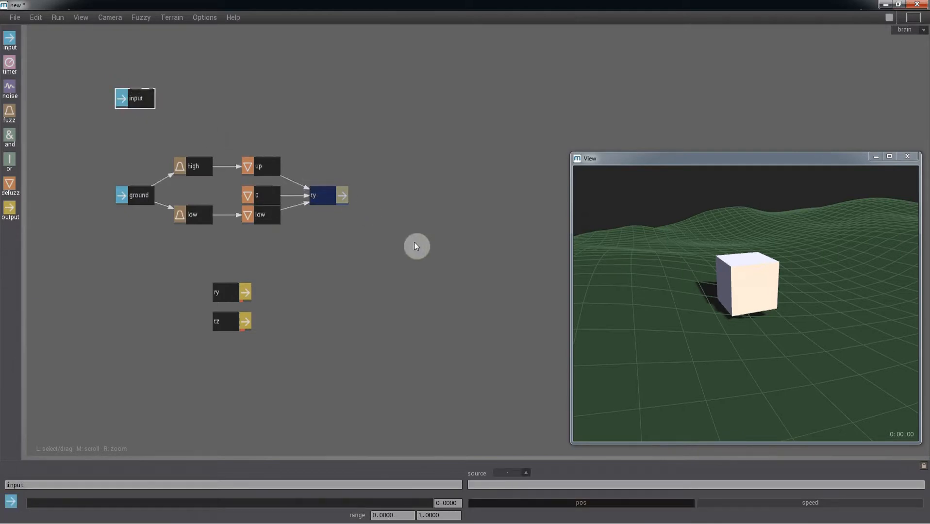
{"action": "left_click", "coordinate": [544, 481]}
{"action": "type", "text": "ground"}
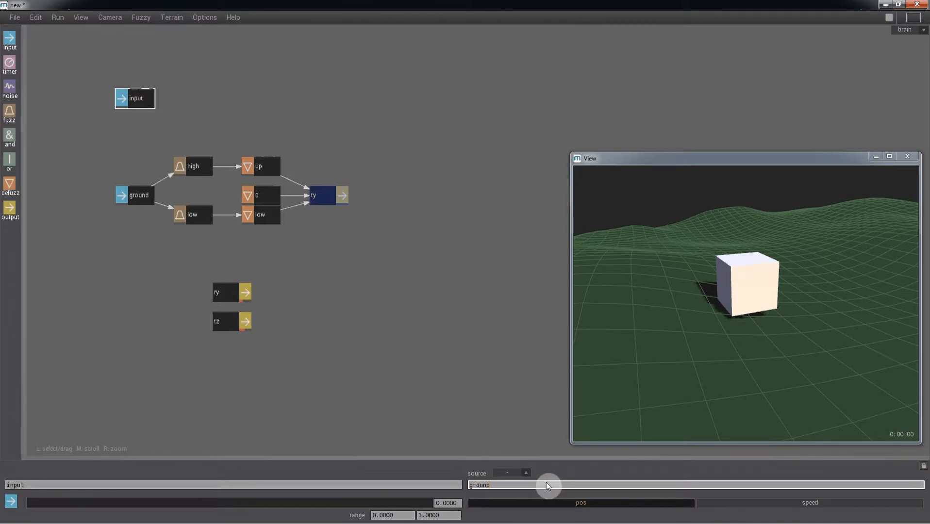
{"action": "type", "text": ".dz"}
{"action": "key", "text": "Return"}
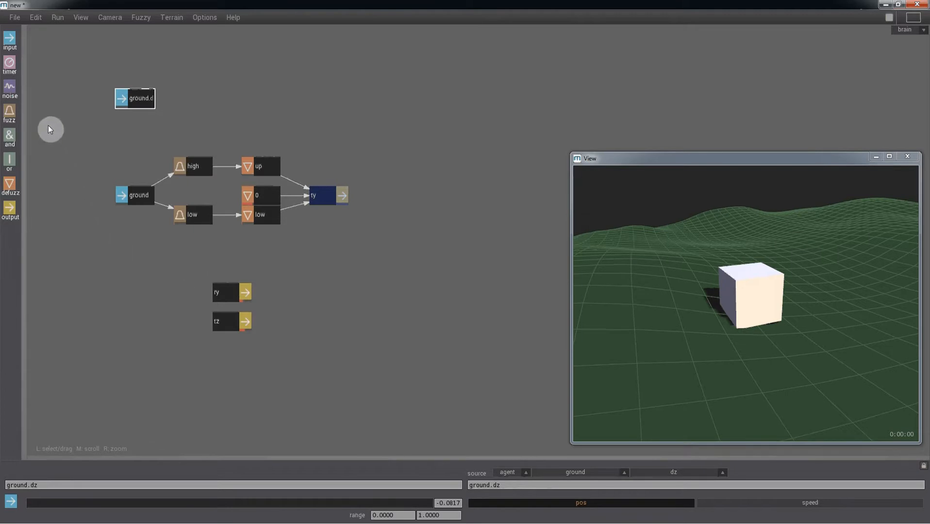
Add two fuzz nodes, naming the upper one rising and the lower one falling.
{"action": "left_click_drag", "start_coordinate": [192, 83], "coordinate": [193, 82]}
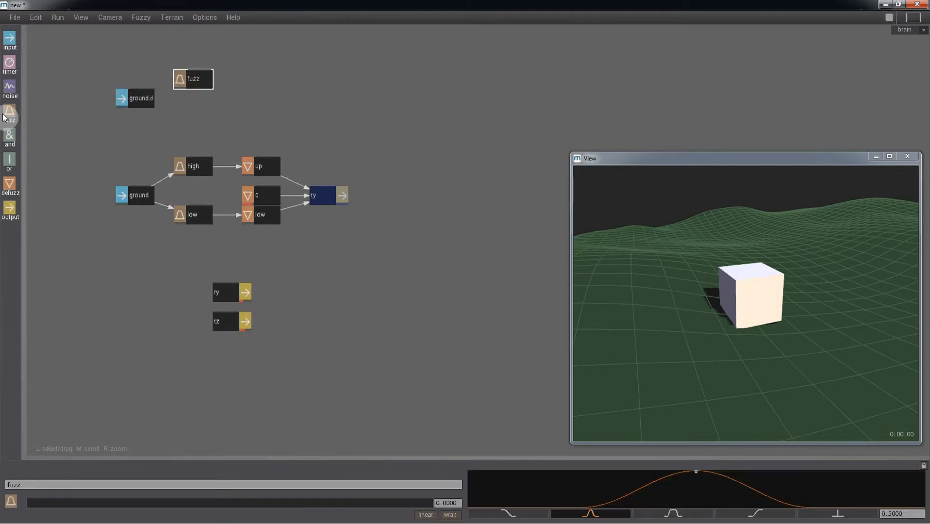
{"action": "left_click_drag", "start_coordinate": [10, 115], "coordinate": [196, 123]}
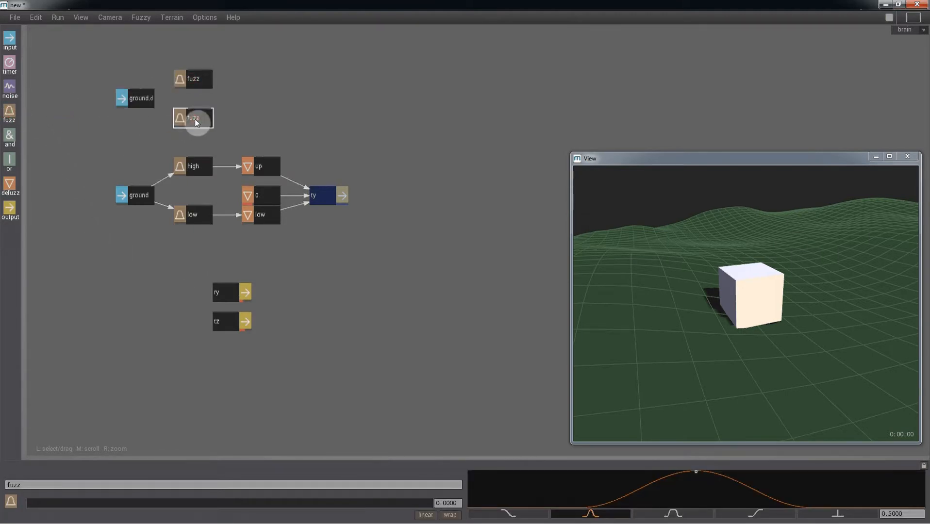
{"action": "left_click", "coordinate": [192, 76]}
{"action": "left_click", "coordinate": [44, 484]}
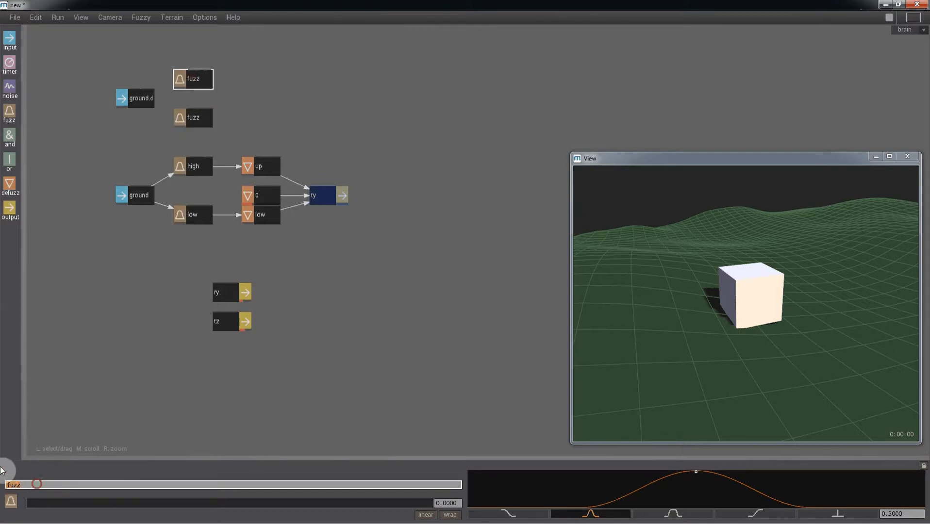
{"action": "type", "text": "rising"}
{"action": "key", "text": "Return"}
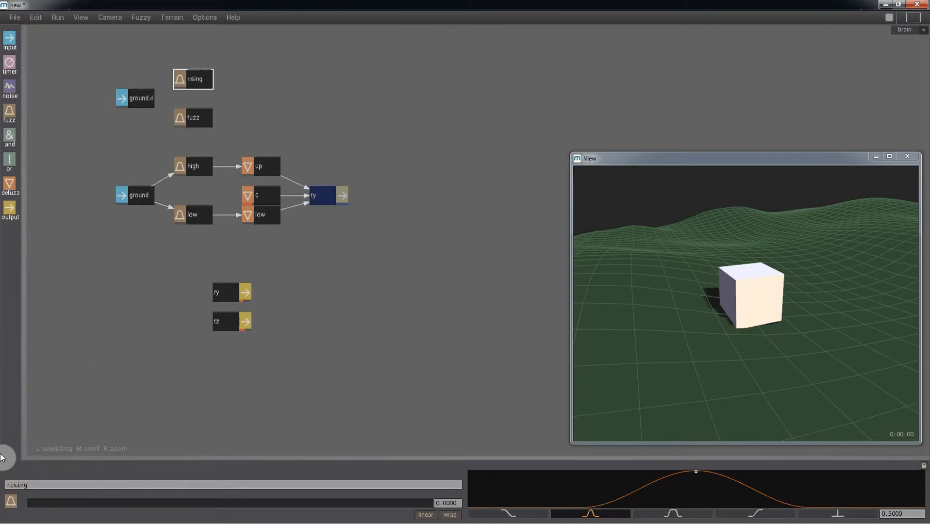
{"action": "left_click", "coordinate": [194, 118]}
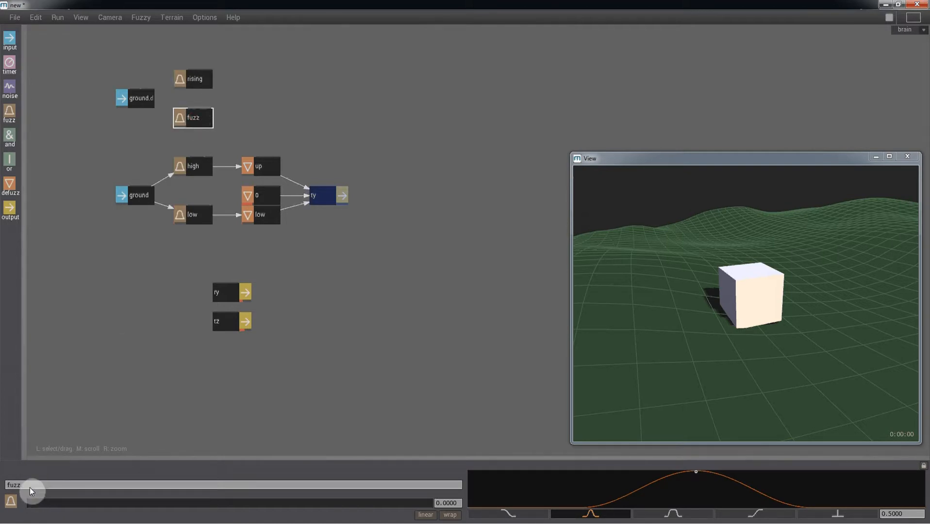
{"action": "left_click", "coordinate": [31, 485]}
{"action": "type", "text": "falling"}
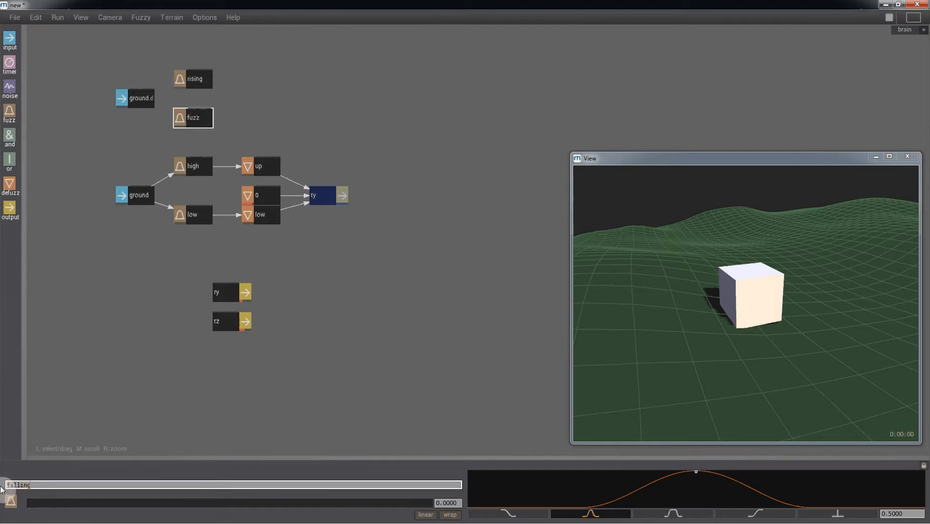
{"action": "key", "text": "Return"}
Set the ground.dz range minimum to -1 and connect it to rising and falling, removing the stray ty link.
{"action": "left_click", "coordinate": [136, 110]}
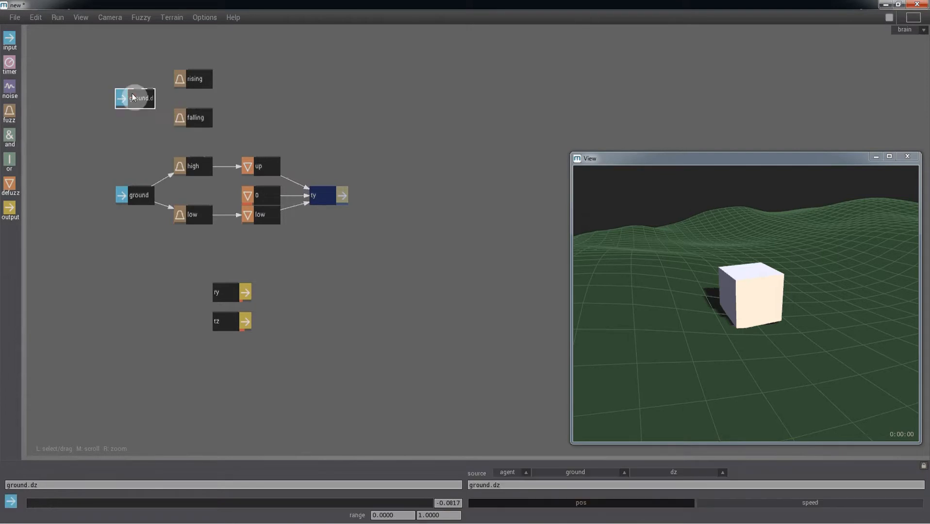
{"action": "type", "text": "-1"}
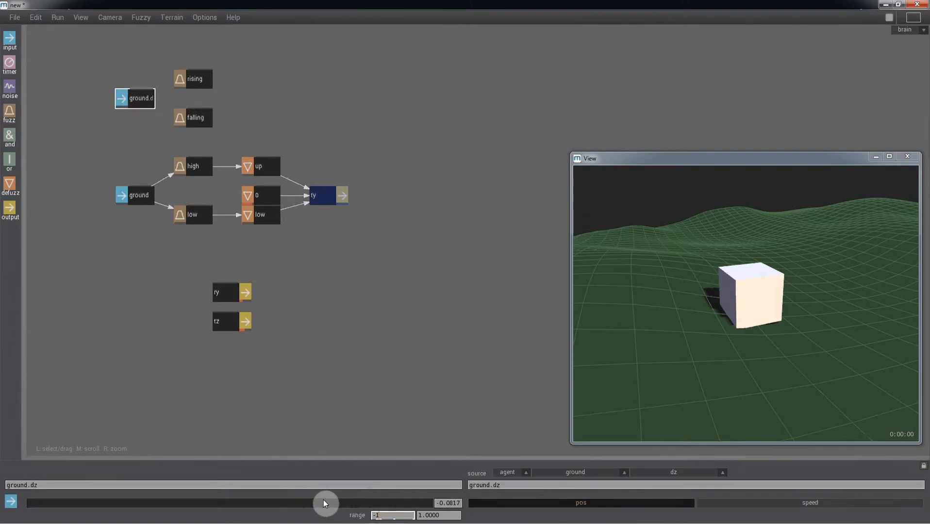
{"action": "key", "text": "Return"}
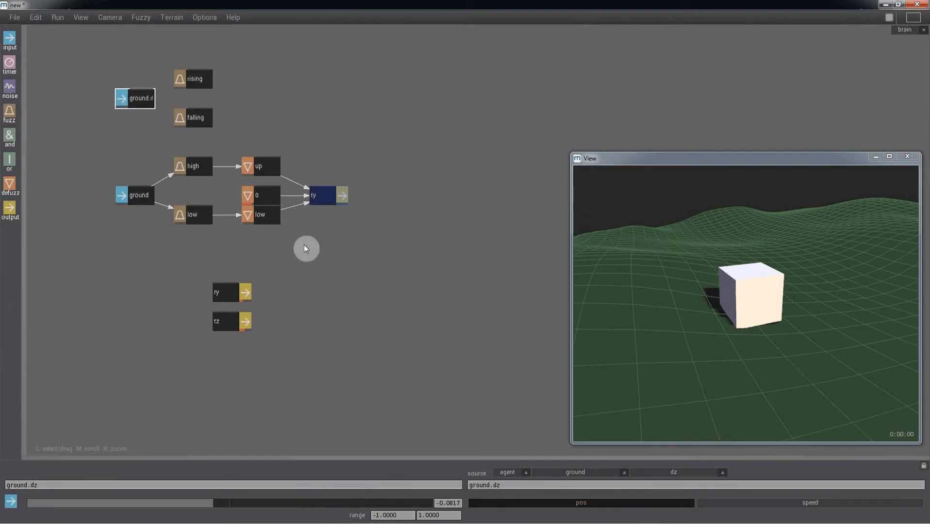
{"action": "right_click", "coordinate": [146, 99]}
{"action": "right_click", "coordinate": [320, 203]}
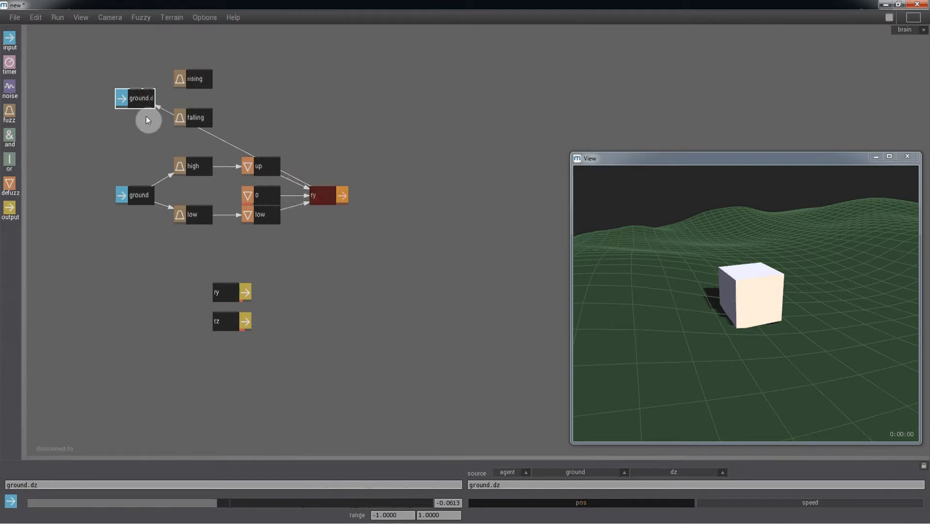
{"action": "right_click", "coordinate": [145, 99]}
{"action": "right_click", "coordinate": [185, 78]}
{"action": "right_click", "coordinate": [143, 102]}
{"action": "right_click", "coordinate": [192, 118]}
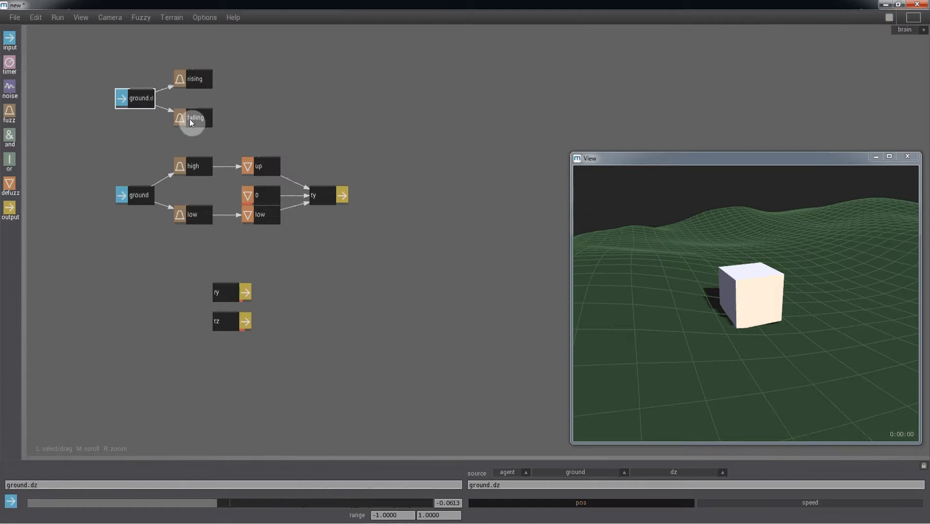
Give the rising node an upward ramp curve from 0 to 1, made linear.
{"action": "left_click", "coordinate": [197, 83]}
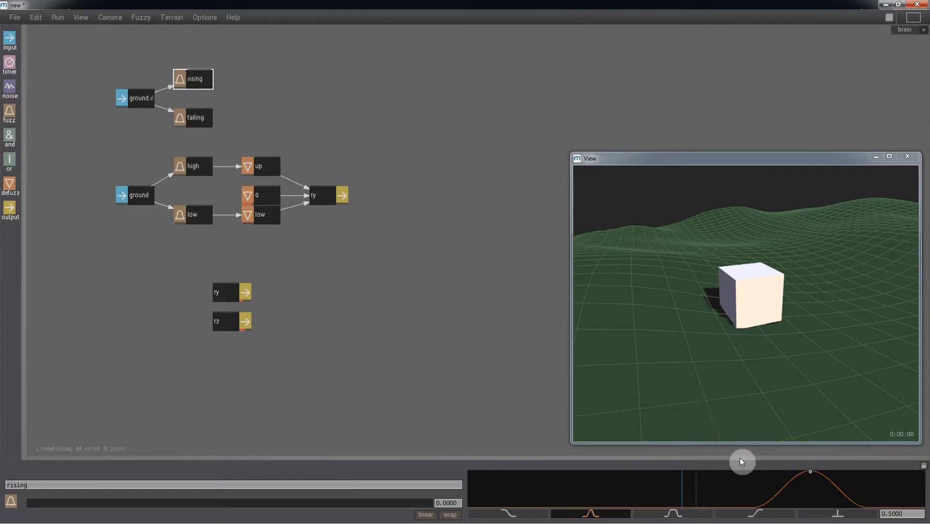
{"action": "left_click", "coordinate": [762, 516]}
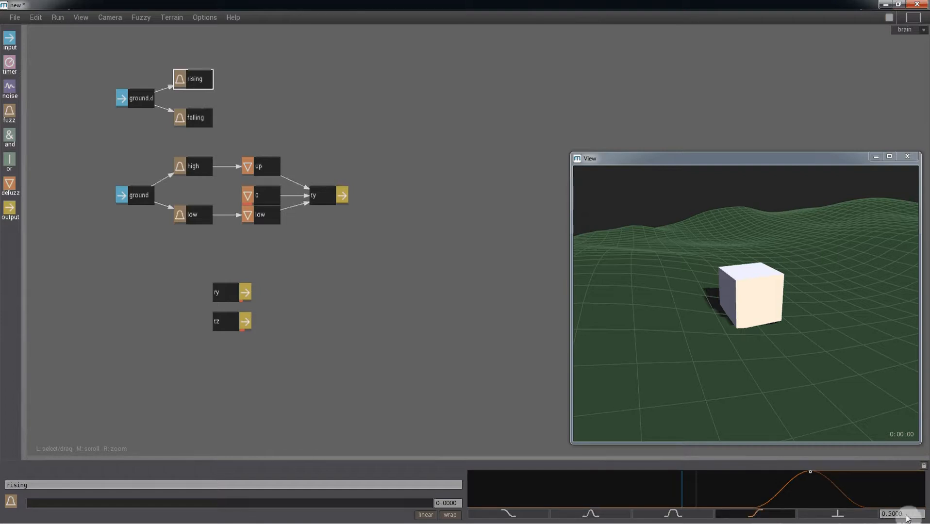
{"action": "left_click", "coordinate": [782, 490]}
{"action": "left_click", "coordinate": [775, 488]}
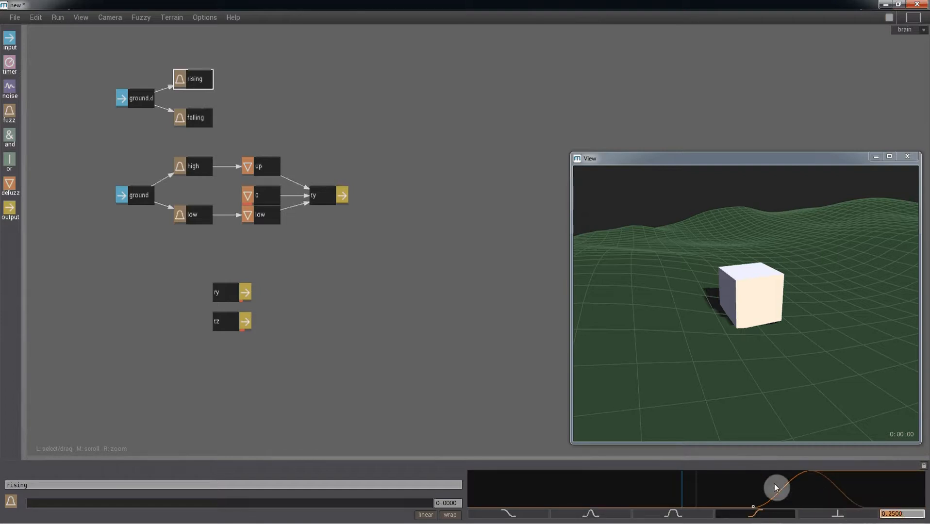
{"action": "left_click_drag", "start_coordinate": [913, 515], "coordinate": [849, 516]}
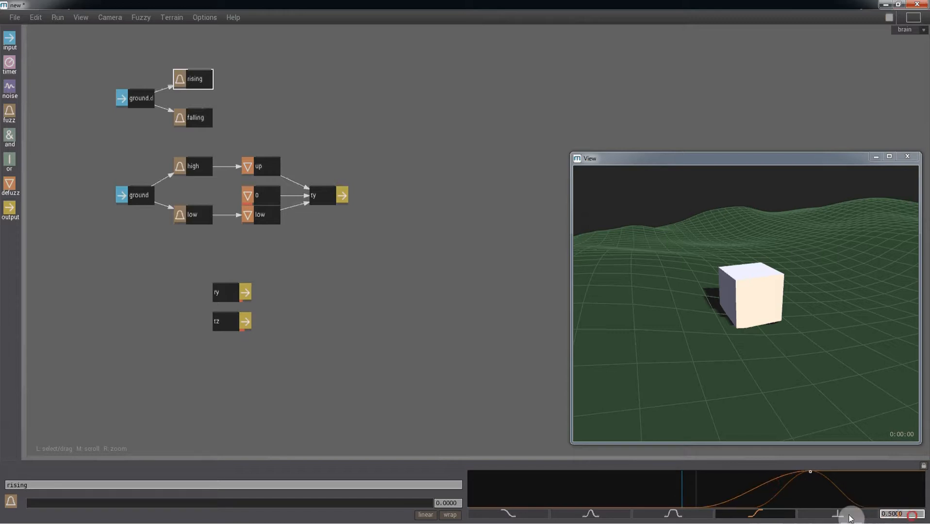
{"action": "type", "text": "1"}
{"action": "key", "text": "Return"}
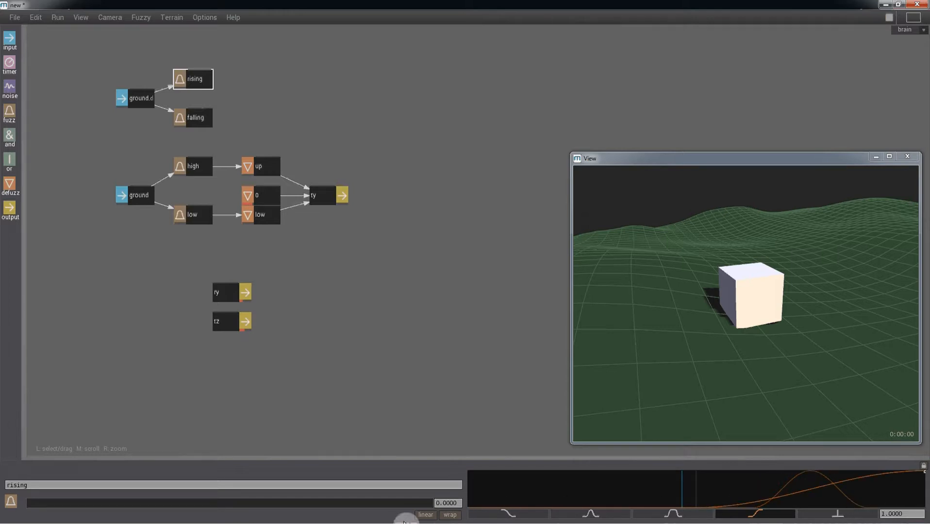
{"action": "left_click", "coordinate": [425, 515]}
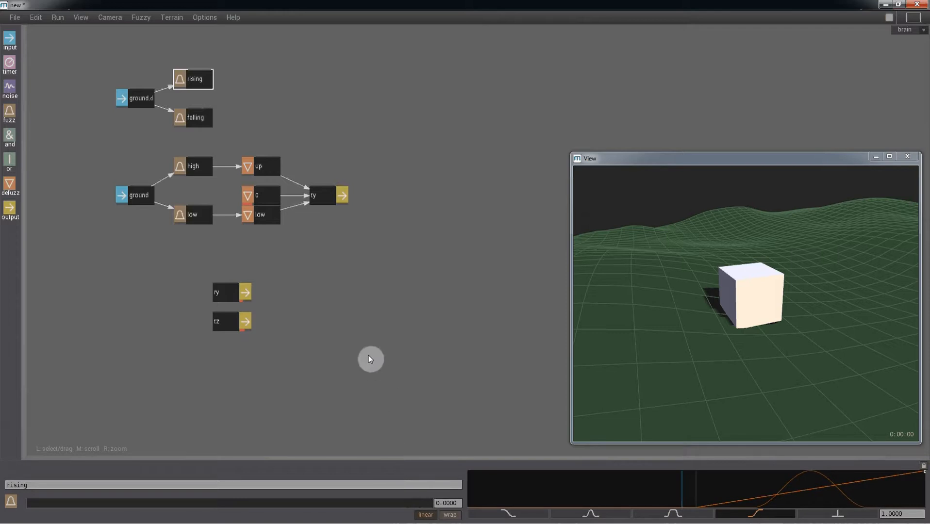
{"action": "left_click", "coordinate": [194, 117]}
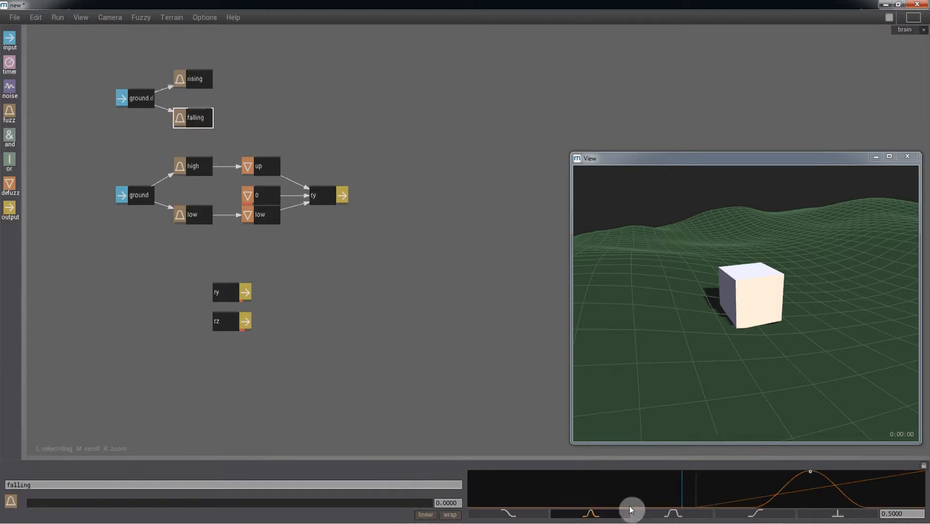
Give the falling node a linear downward ramp with points -1 and 0, then drag in a defuzz node.
{"action": "left_click", "coordinate": [518, 515]}
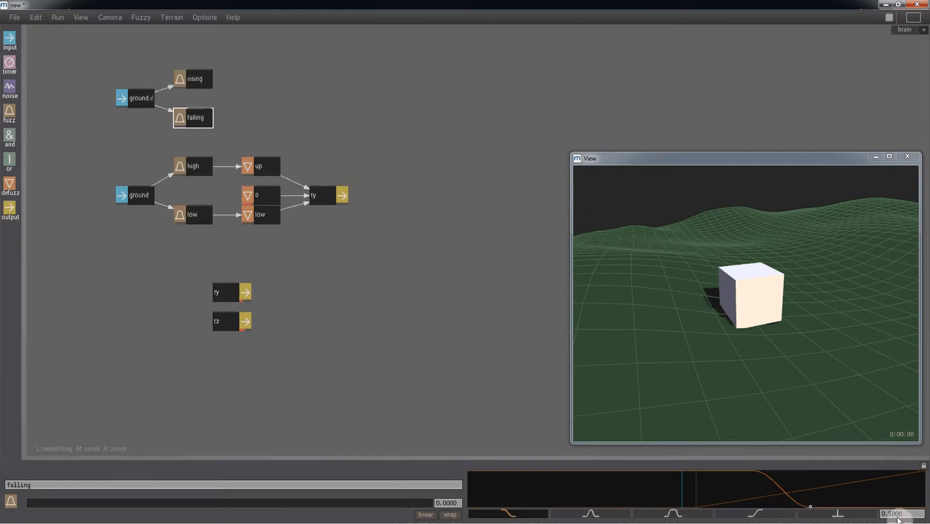
{"action": "left_click", "coordinate": [781, 485]}
{"action": "left_click", "coordinate": [906, 514]}
{"action": "type", "text": "-1"}
{"action": "key", "text": "Return"}
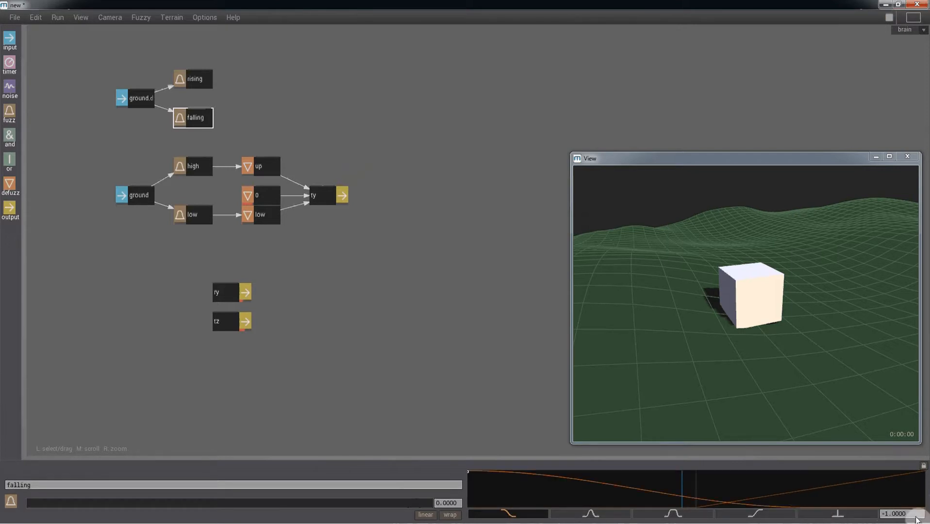
{"action": "left_click", "coordinate": [846, 513]}
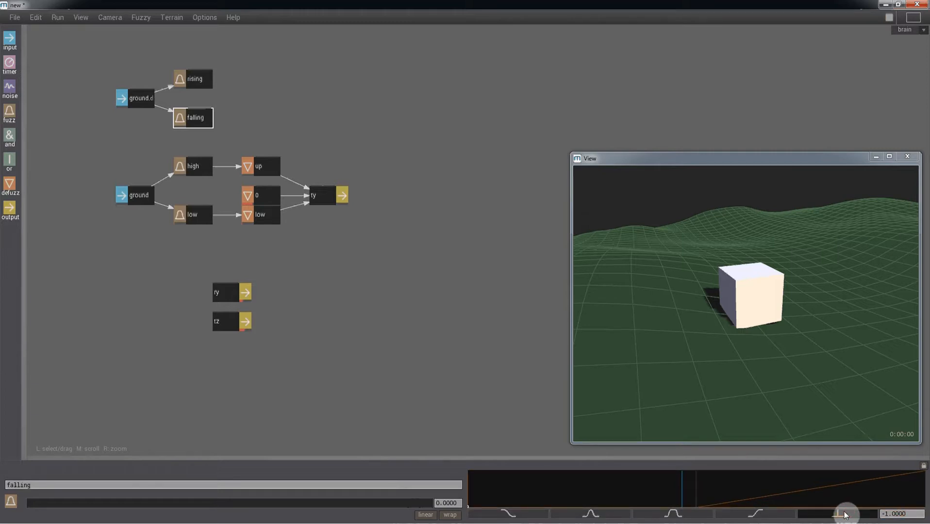
{"action": "left_click", "coordinate": [520, 516]}
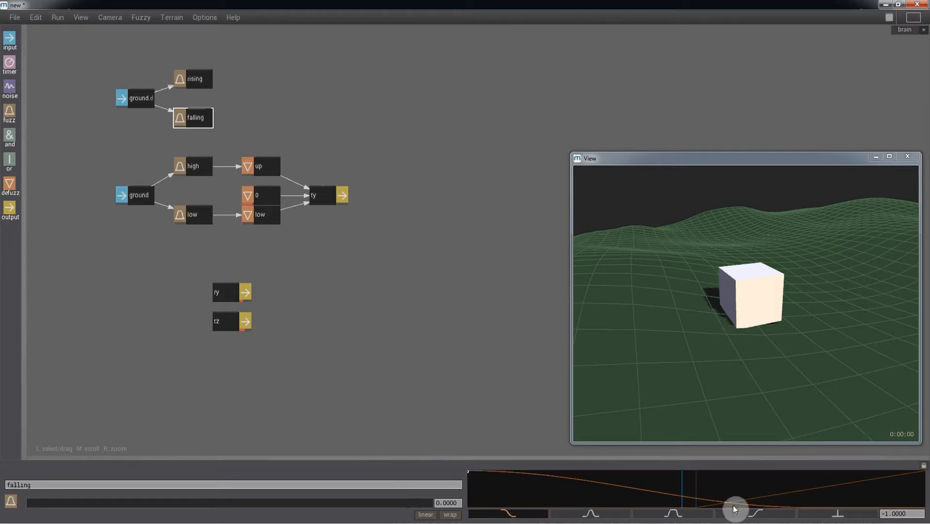
{"action": "left_click", "coordinate": [810, 503]}
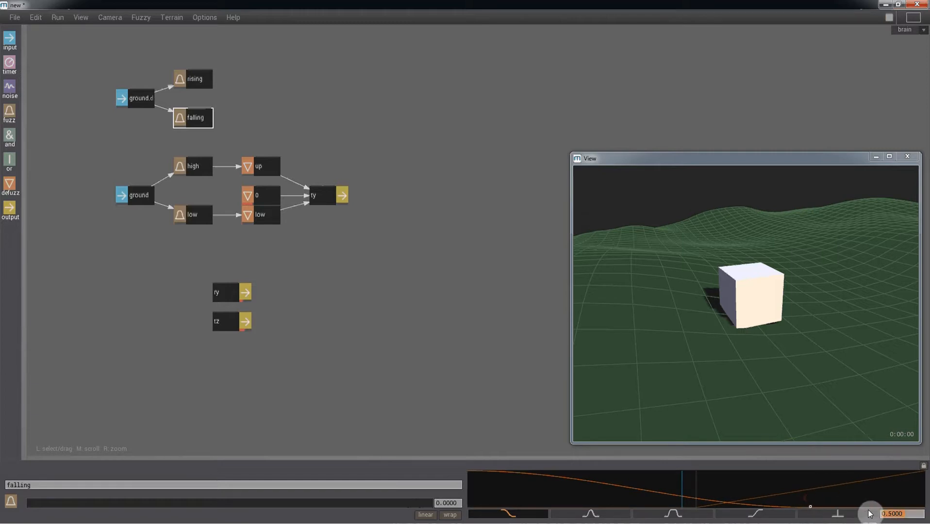
{"action": "type", "text": "0"}
{"action": "key", "text": "Return"}
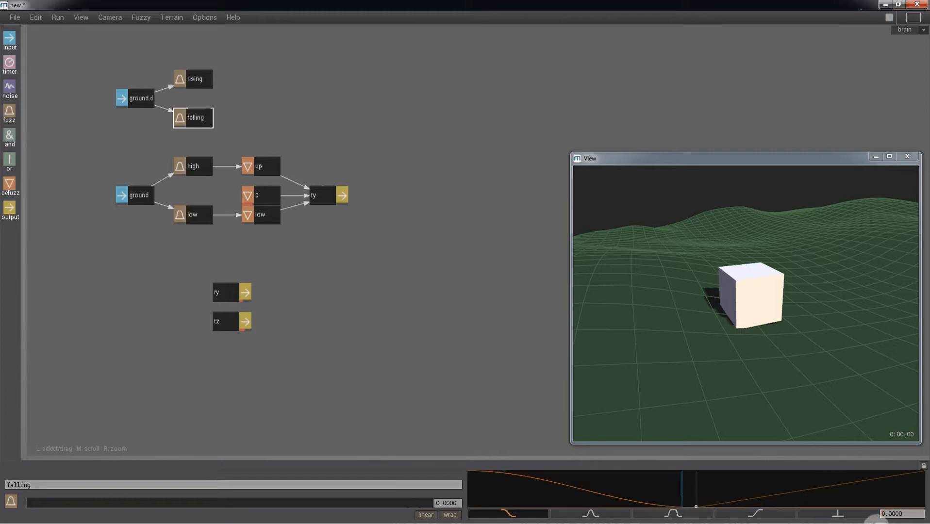
{"action": "left_click", "coordinate": [426, 515]}
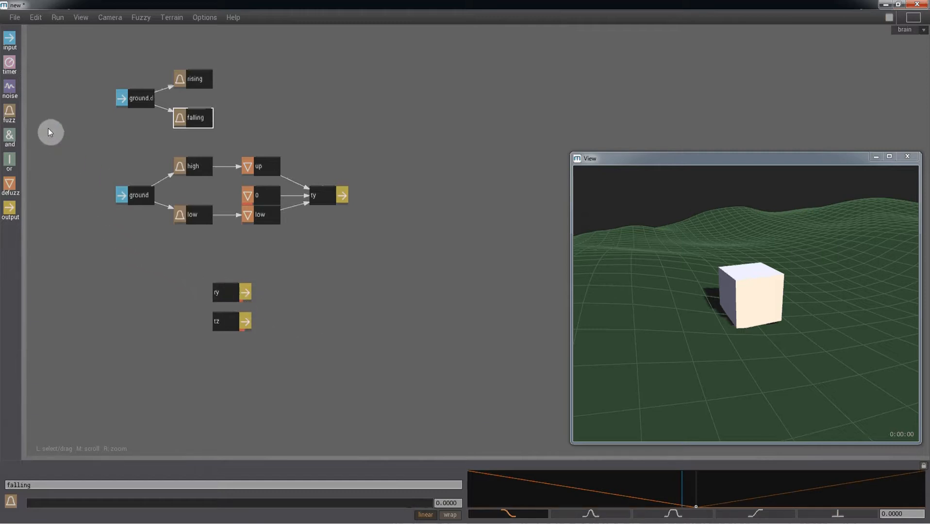
{"action": "left_click_drag", "start_coordinate": [10, 183], "coordinate": [225, 96]}
Place two defuzz nodes beside rising and falling, link rising to the upper one and name it tilt back.
{"action": "left_click", "coordinate": [244, 81]}
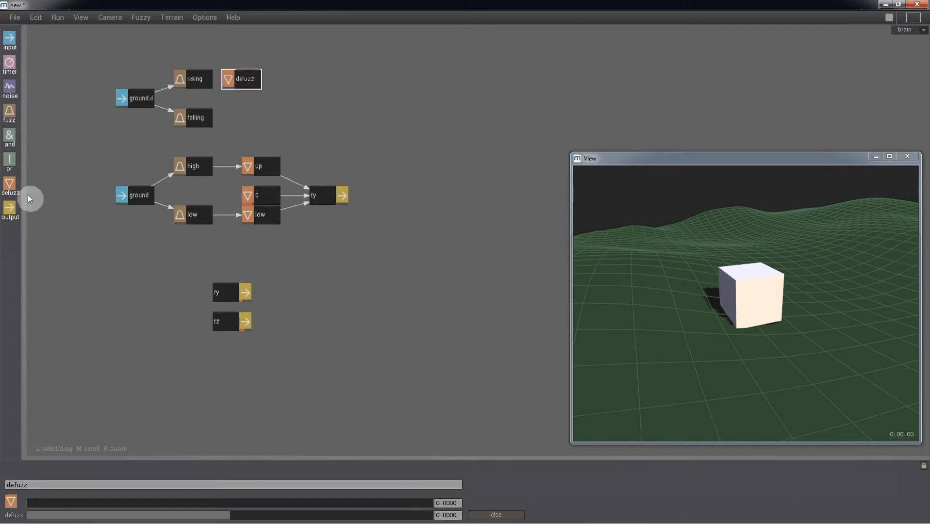
{"action": "left_click", "coordinate": [9, 184]}
{"action": "left_click", "coordinate": [252, 127]}
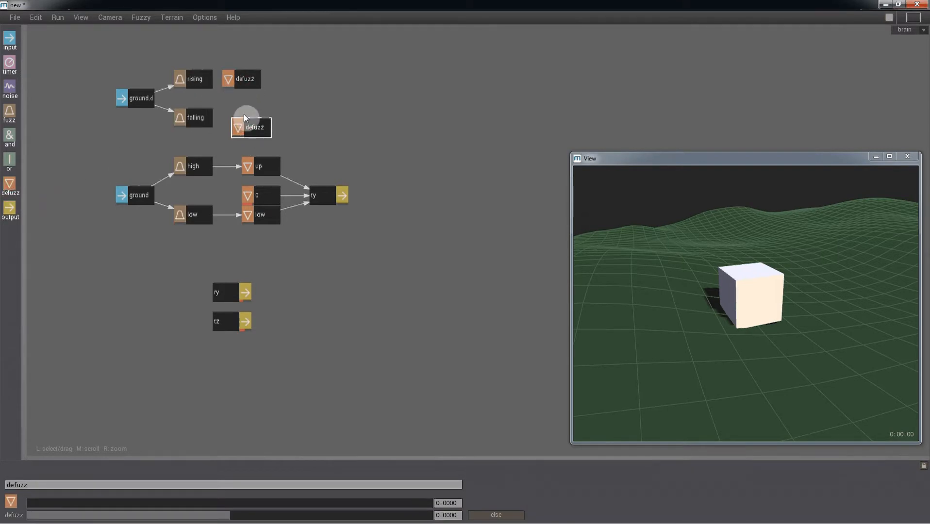
{"action": "left_click_drag", "start_coordinate": [242, 115], "coordinate": [233, 106]}
{"action": "left_click", "coordinate": [209, 85]}
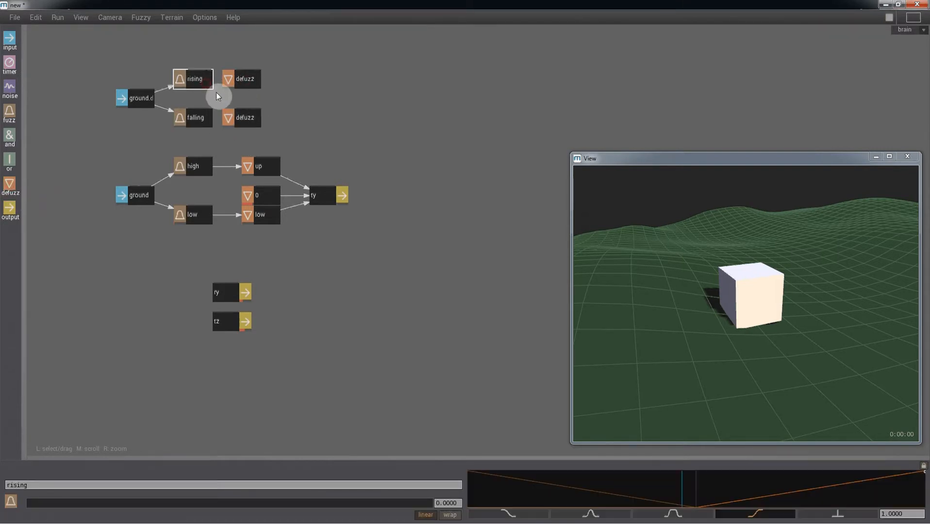
{"action": "middle_click", "coordinate": [232, 81]}
{"action": "left_click_drag", "start_coordinate": [43, 486], "coordinate": [2, 457]}
{"action": "left_click", "coordinate": [242, 84]}
{"action": "type", "text": "tilt b"}
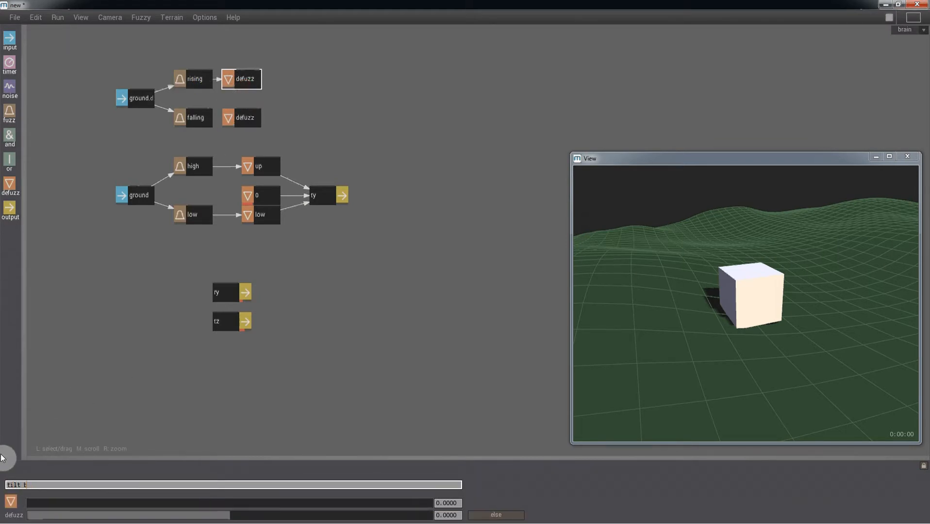
{"action": "type", "text": "ack"}
{"action": "key", "text": "Return"}
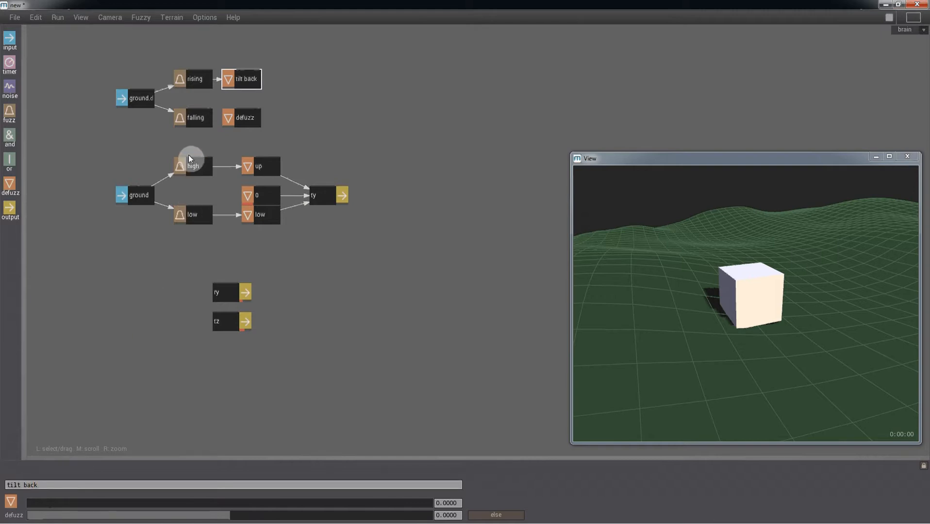
Link falling to the lower defuzz node, rename it tilt fwd, and add an output node.
{"action": "left_click_drag", "start_coordinate": [196, 115], "coordinate": [254, 119]}
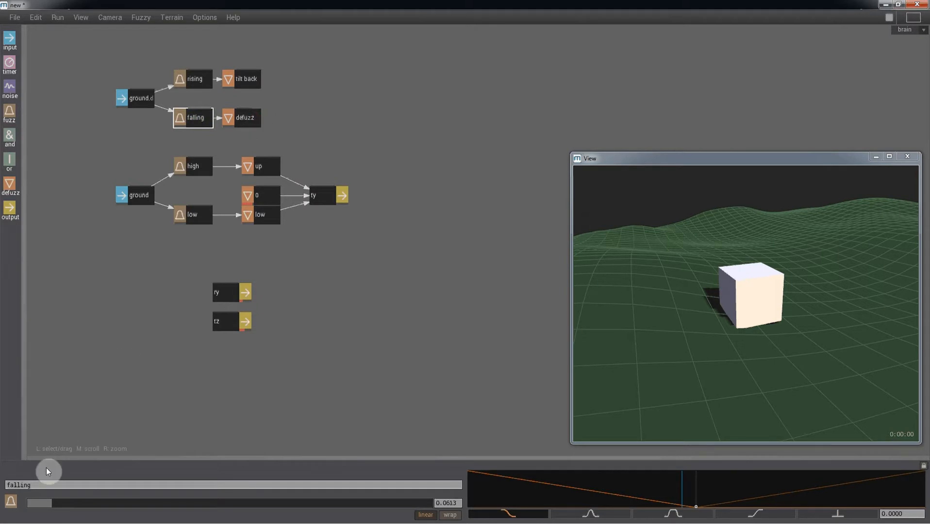
{"action": "left_click_drag", "start_coordinate": [47, 489], "coordinate": [2, 484]}
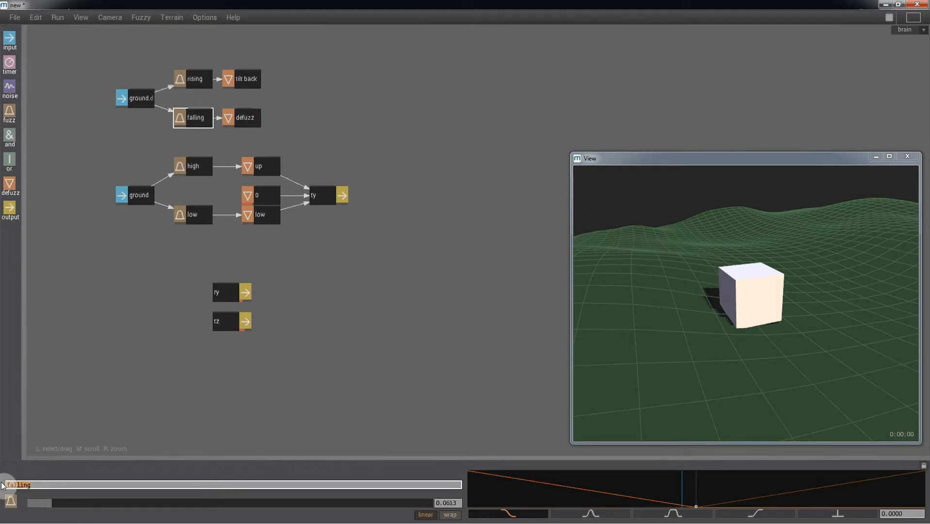
{"action": "left_click", "coordinate": [245, 116]}
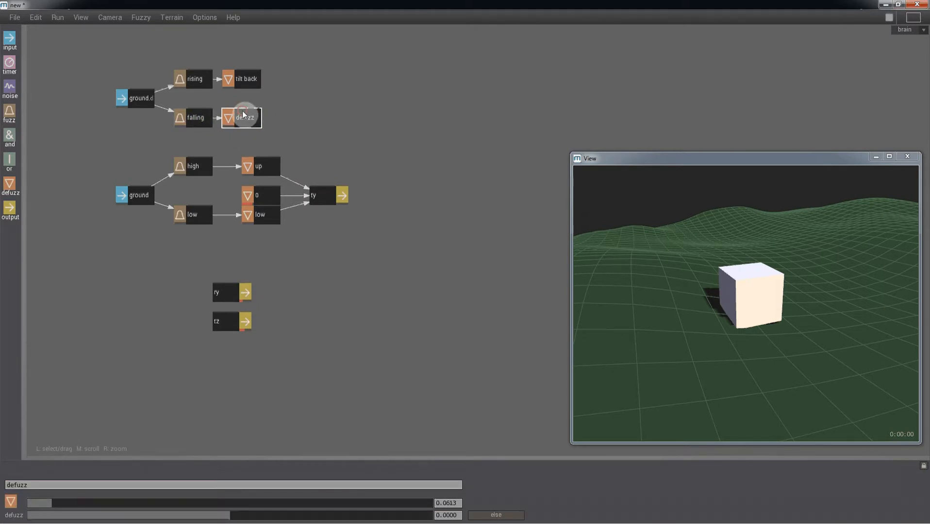
{"action": "left_click_drag", "start_coordinate": [67, 485], "coordinate": [4, 485]}
{"action": "type", "text": "tilt"}
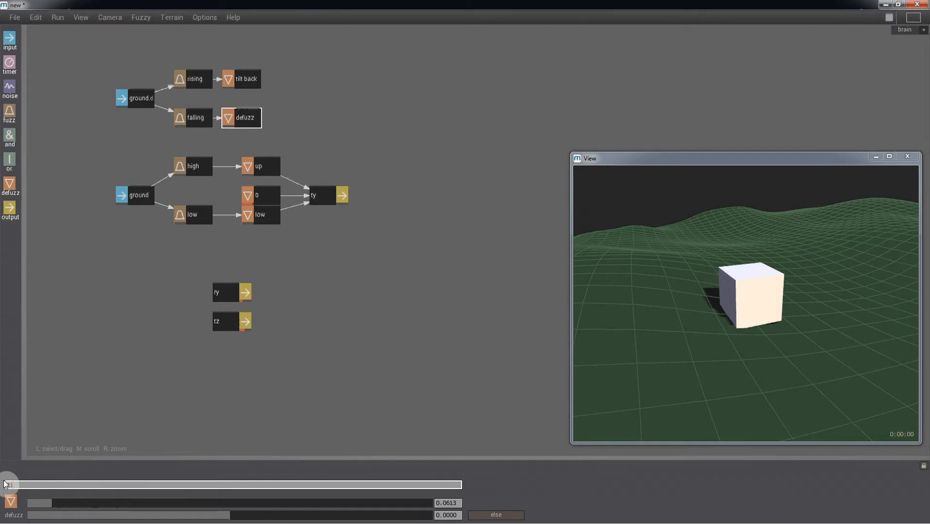
{"action": "type", "text": " fwd"}
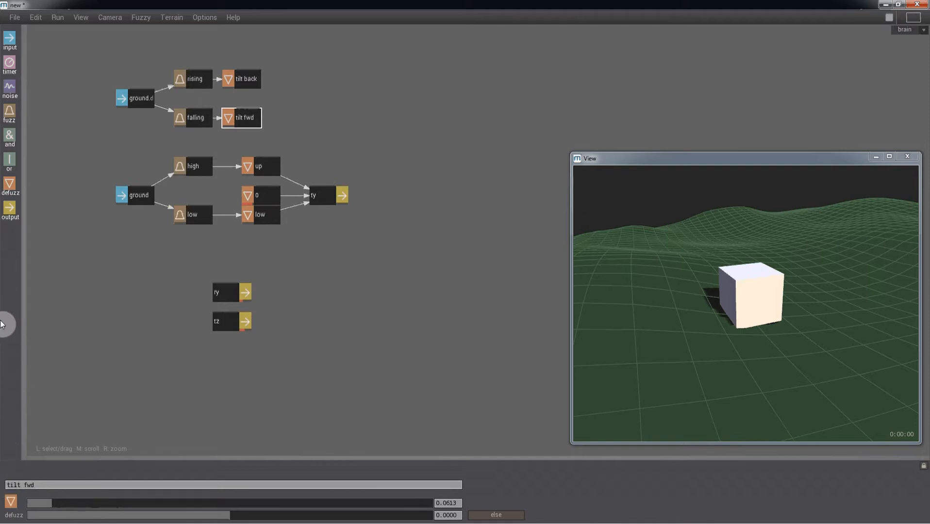
{"action": "left_click", "coordinate": [311, 100]}
Wire tilt fwd and tilt back into the output, set its channel to rx and range -200 to 200.
{"action": "left_click", "coordinate": [291, 101]}
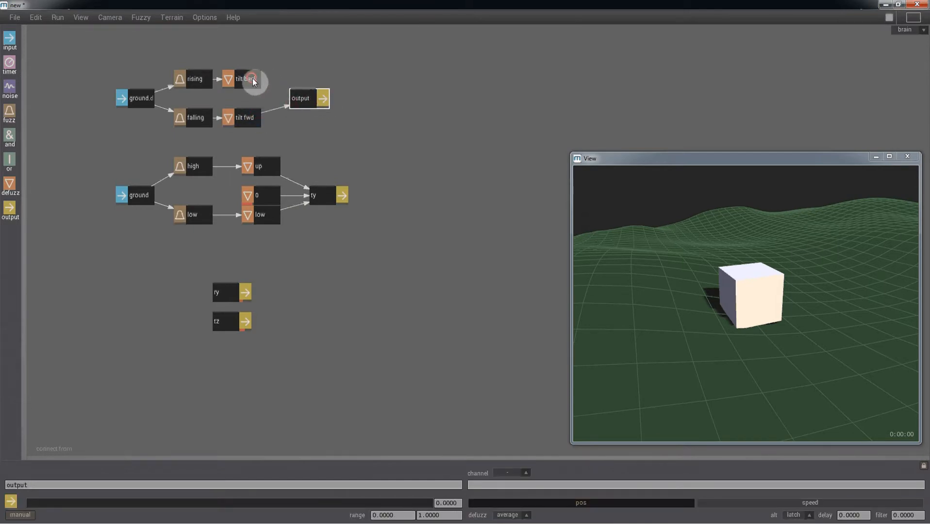
{"action": "left_click", "coordinate": [299, 100]}
{"action": "left_click", "coordinate": [502, 488]}
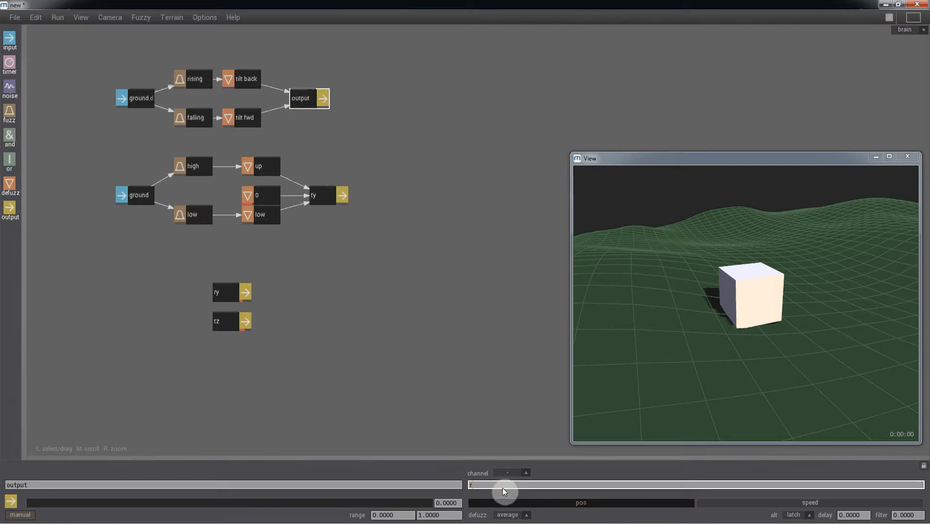
{"action": "type", "text": "rx"}
{"action": "key", "text": "Return"}
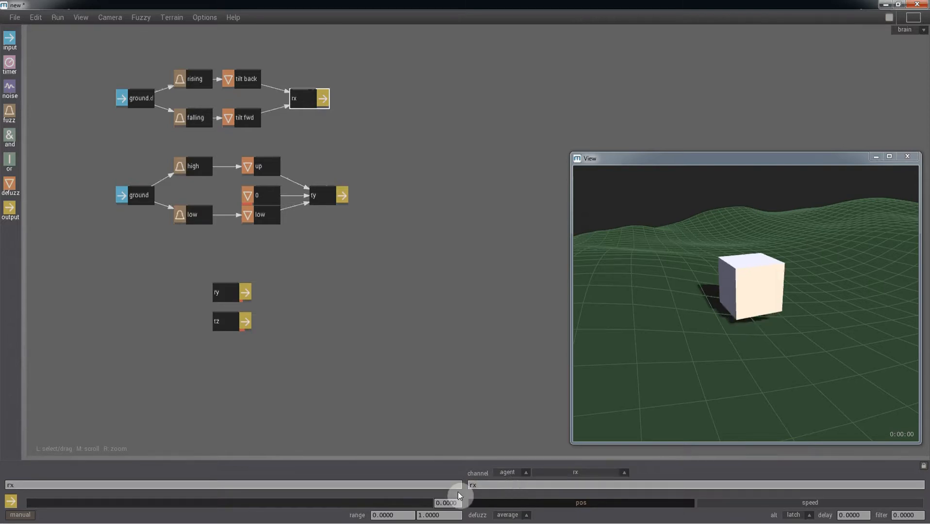
{"action": "left_click_drag", "start_coordinate": [404, 515], "coordinate": [287, 515]}
{"action": "type", "text": "-200"}
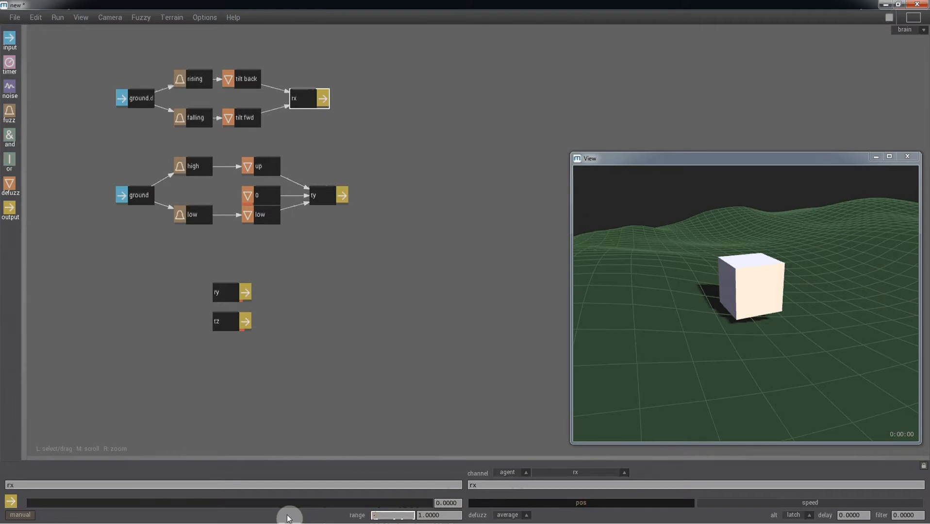
{"action": "key", "text": "Tab"}
{"action": "type", "text": "200"}
{"action": "key", "text": "Return"}
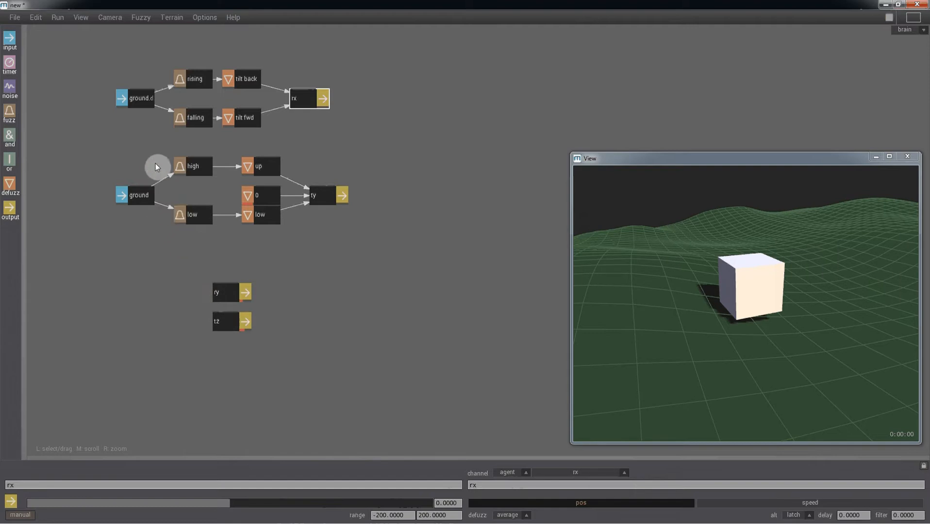
{"action": "left_click", "coordinate": [243, 86]}
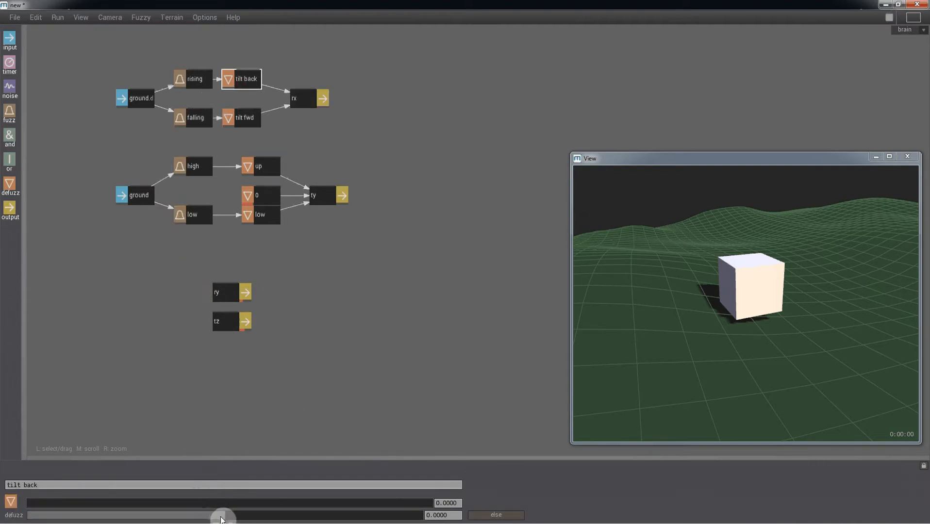
Test tilt back at -200 and tilt fwd at 200, then add a defuzz node between them.
{"action": "left_click_drag", "start_coordinate": [228, 516], "coordinate": [8, 518]}
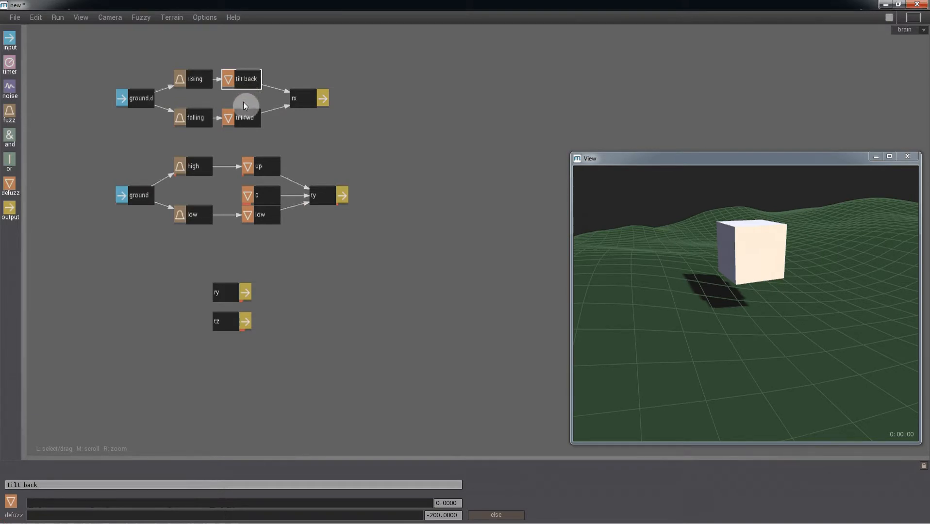
{"action": "left_click", "coordinate": [244, 118]}
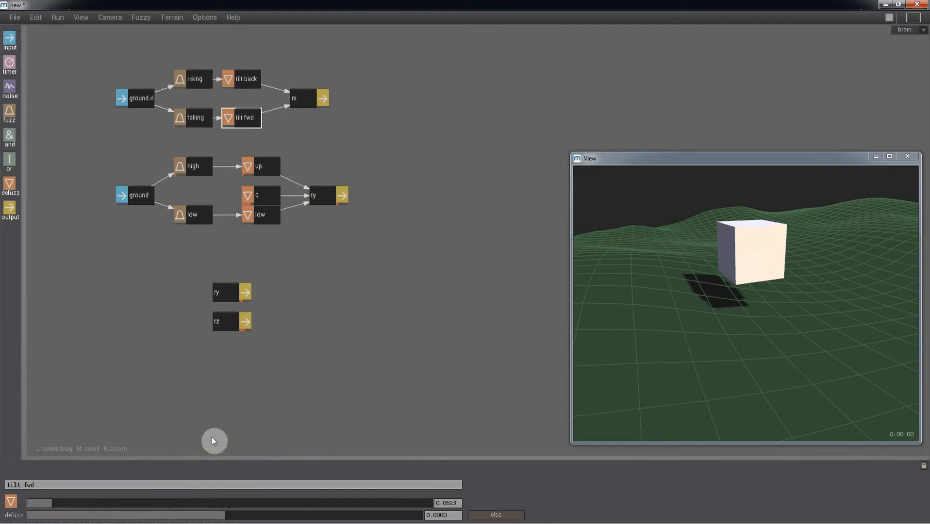
{"action": "left_click_drag", "start_coordinate": [223, 516], "coordinate": [547, 520]}
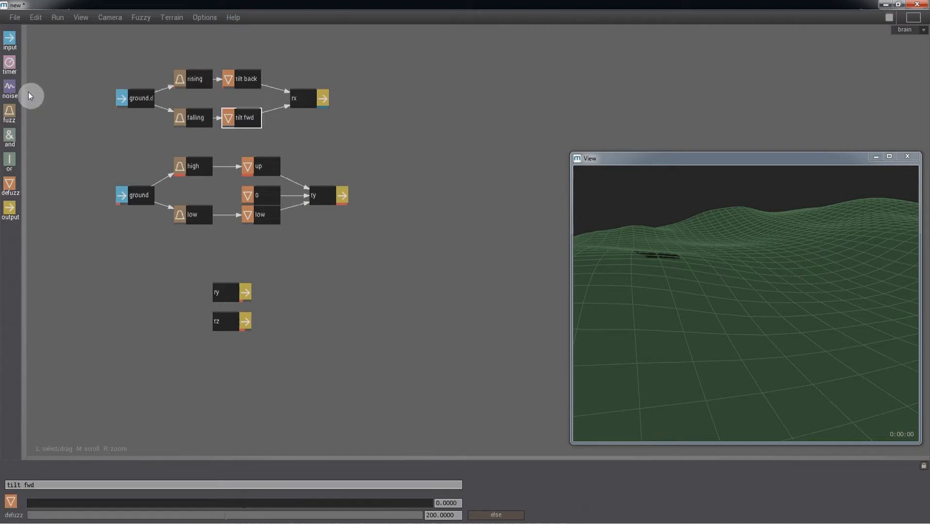
{"action": "left_click_drag", "start_coordinate": [9, 184], "coordinate": [301, 105]}
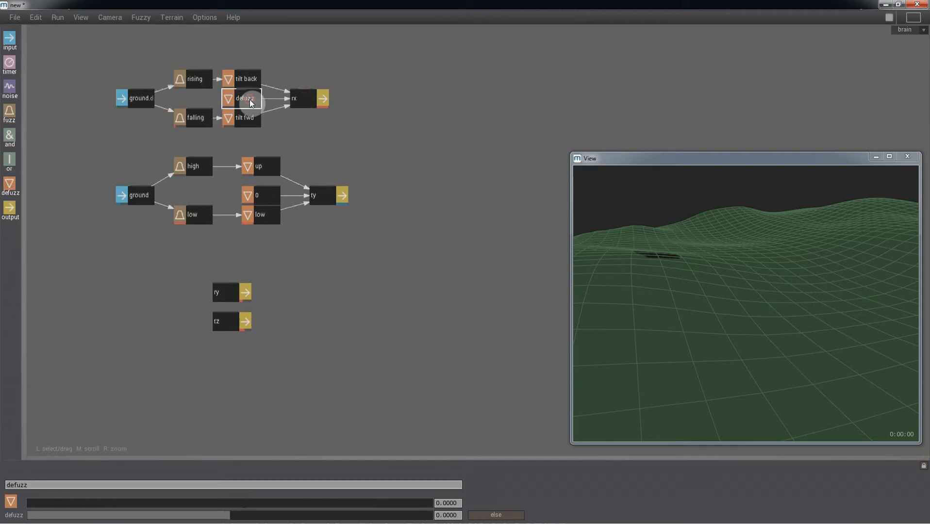
Set the middle defuzz node as the else fallback, run the simulation, and box-select the rx tilt cluster.
{"action": "left_click", "coordinate": [495, 517]}
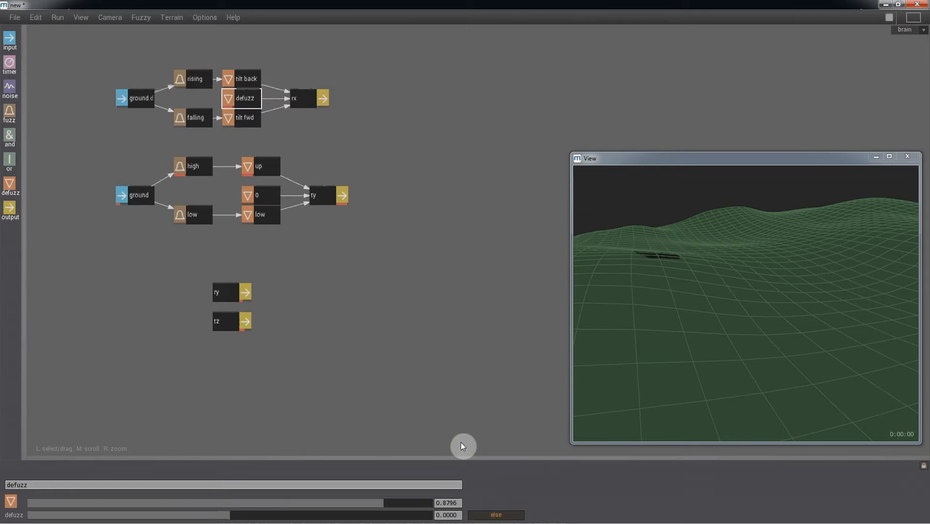
{"action": "key", "text": "space"}
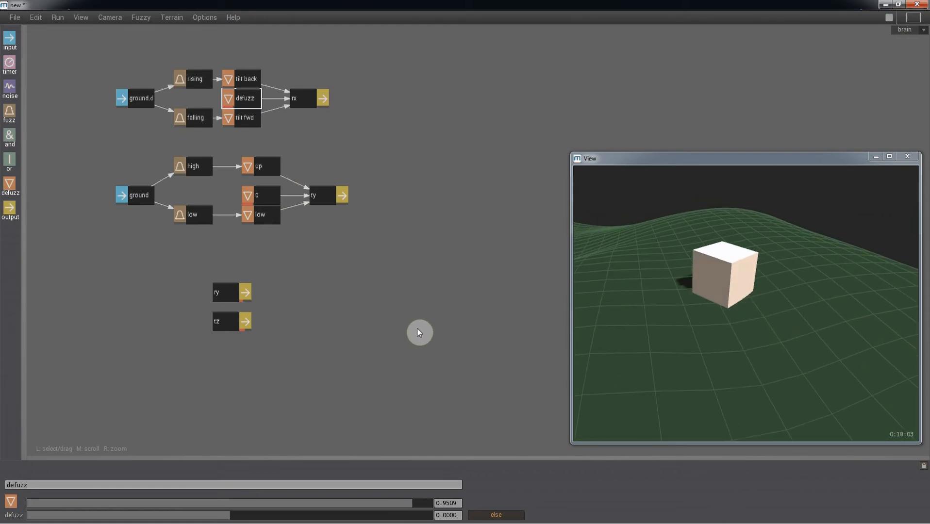
{"action": "left_click_drag", "start_coordinate": [373, 192], "coordinate": [455, 311]}
{"action": "left_click_drag", "start_coordinate": [439, 276], "coordinate": [186, 164]}
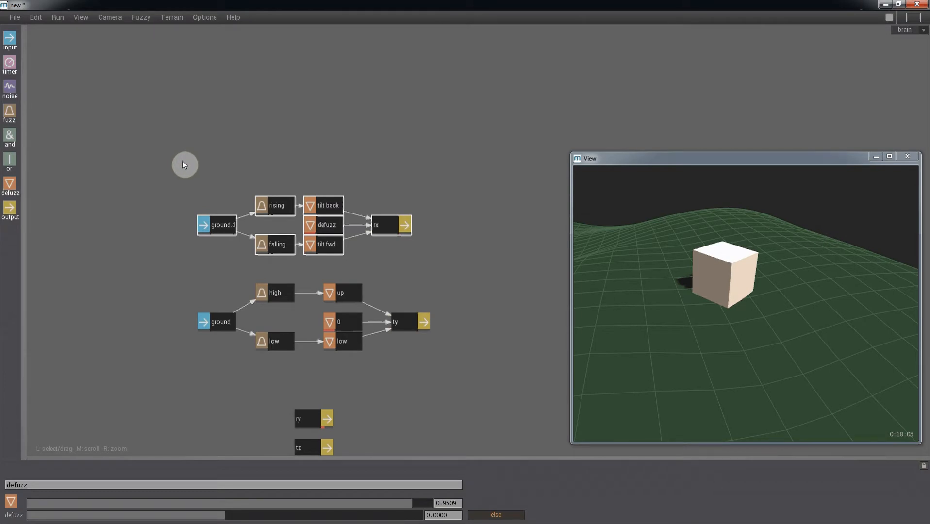
Paste a copy of the tilt cluster above the original and change its input source to ground.dx.
{"action": "key", "text": "alt"}
{"action": "key", "text": "ctrl+v"}
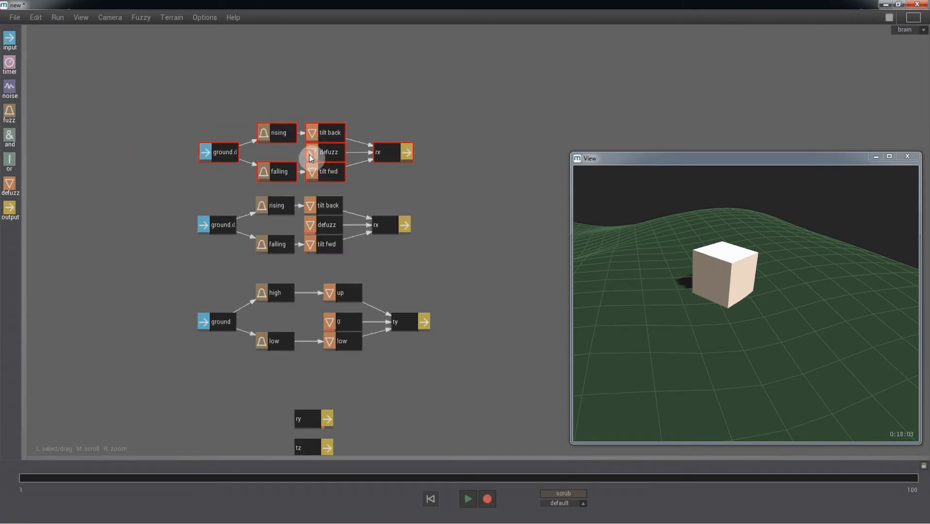
{"action": "left_click", "coordinate": [311, 154]}
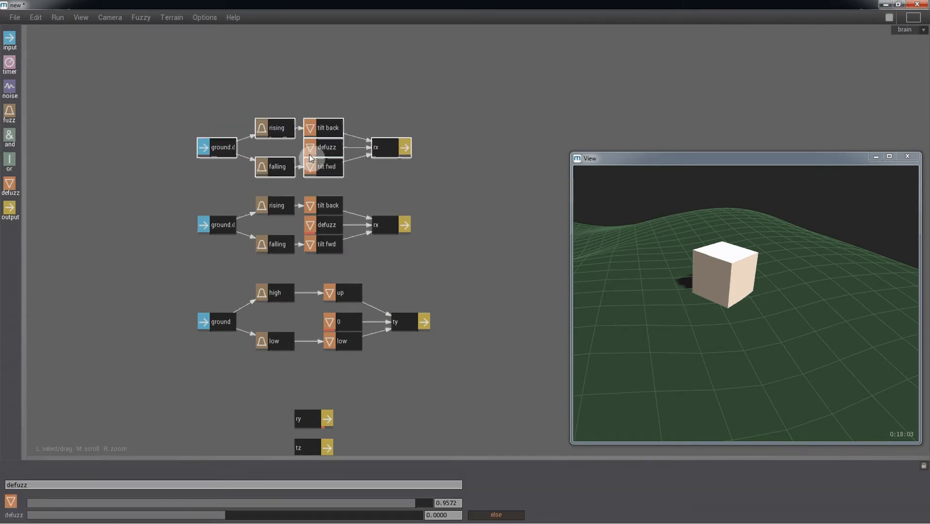
{"action": "left_click", "coordinate": [224, 153]}
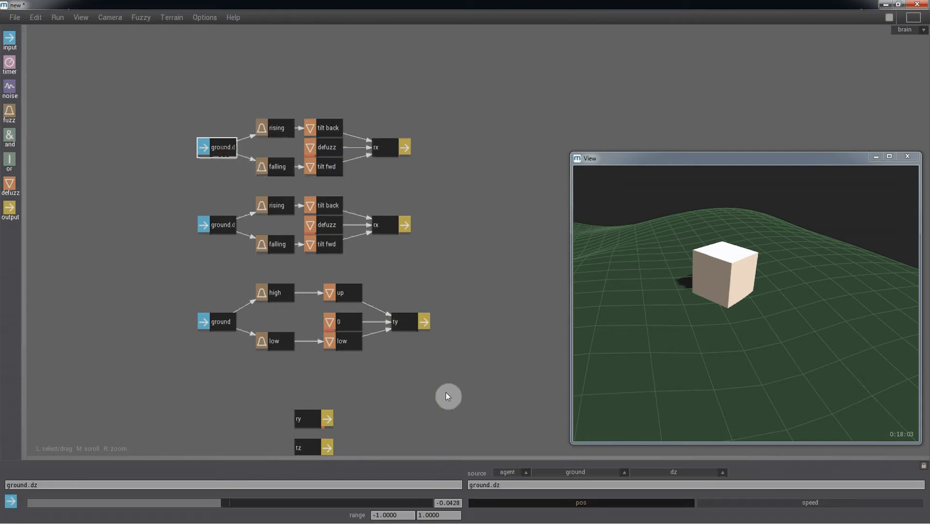
{"action": "left_click", "coordinate": [515, 487]}
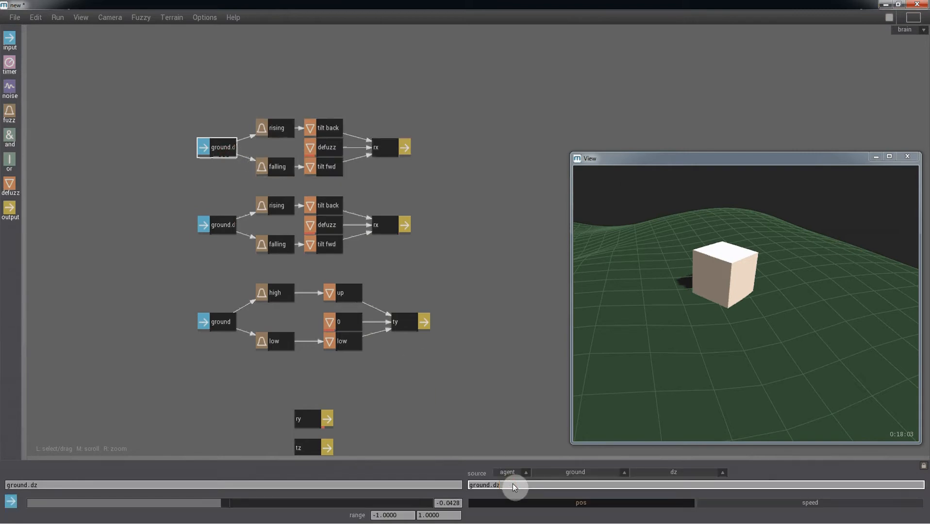
{"action": "key", "text": "BackSpace"}
{"action": "type", "text": "x"}
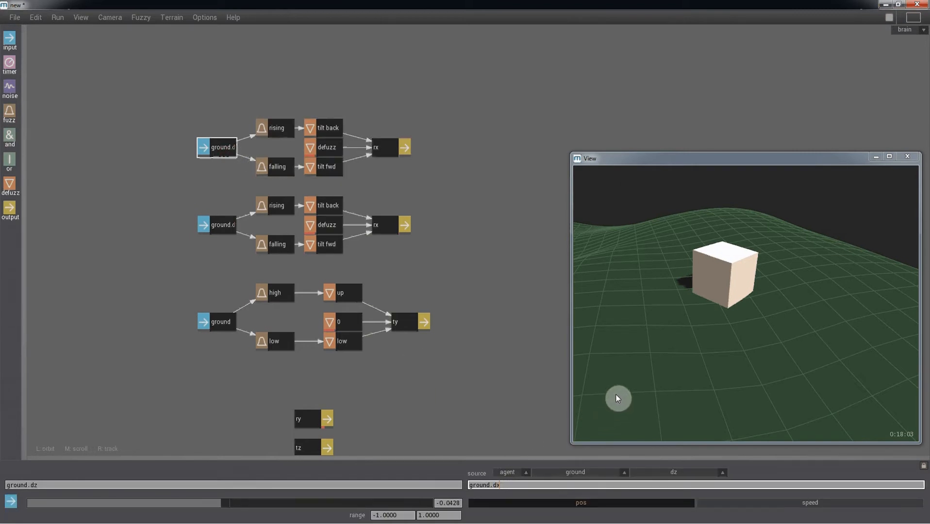
{"action": "left_click", "coordinate": [392, 147]}
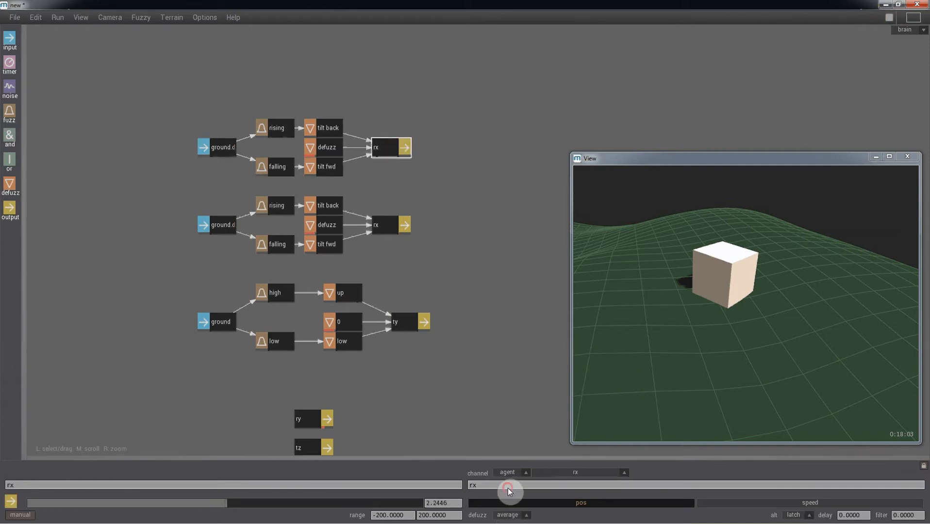
Change the duplicated branch's output channel from rx to rz.
{"action": "left_click", "coordinate": [508, 487]}
{"action": "type", "text": "z"}
{"action": "key", "text": "Return"}
Rename the copied rules rising and falling to 'high left' and 'high right'.
{"action": "left_click", "coordinate": [275, 134]}
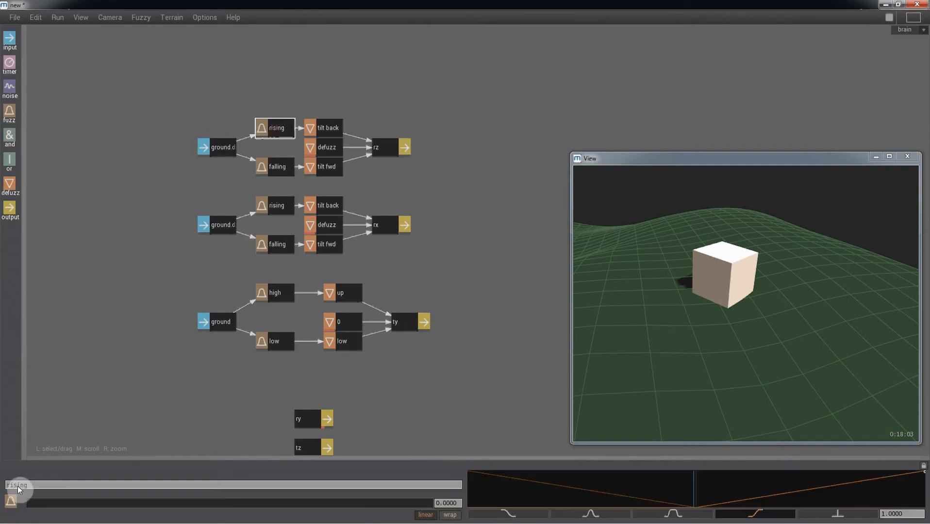
{"action": "left_click", "coordinate": [1, 482]}
{"action": "type", "text": "high"}
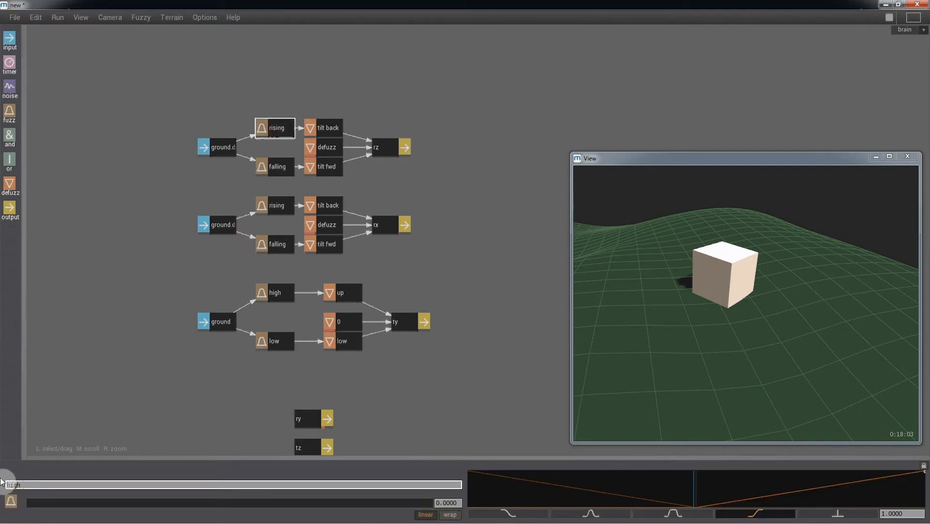
{"action": "type", "text": " left"}
{"action": "key", "text": "Return"}
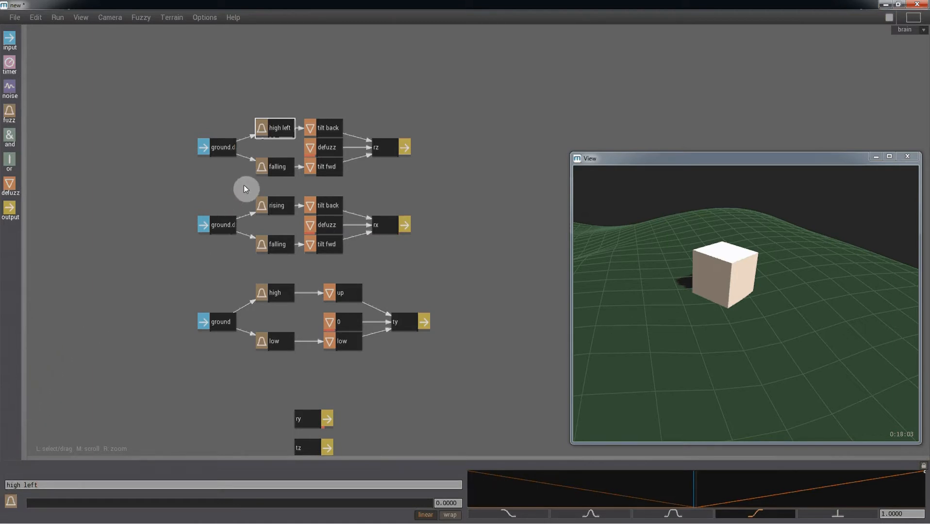
{"action": "left_click", "coordinate": [262, 172]}
{"action": "left_click_drag", "start_coordinate": [43, 485], "coordinate": [2, 485]}
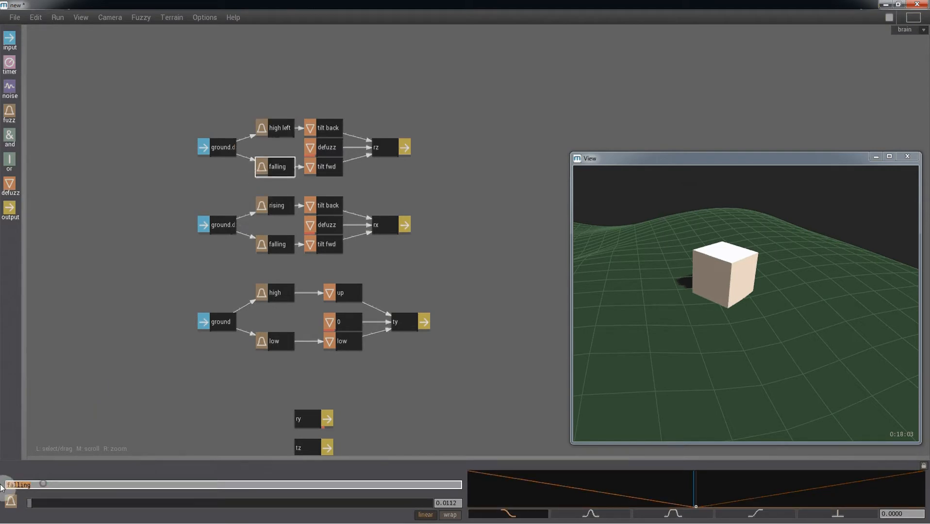
{"action": "type", "text": "high right"}
{"action": "key", "text": "Return"}
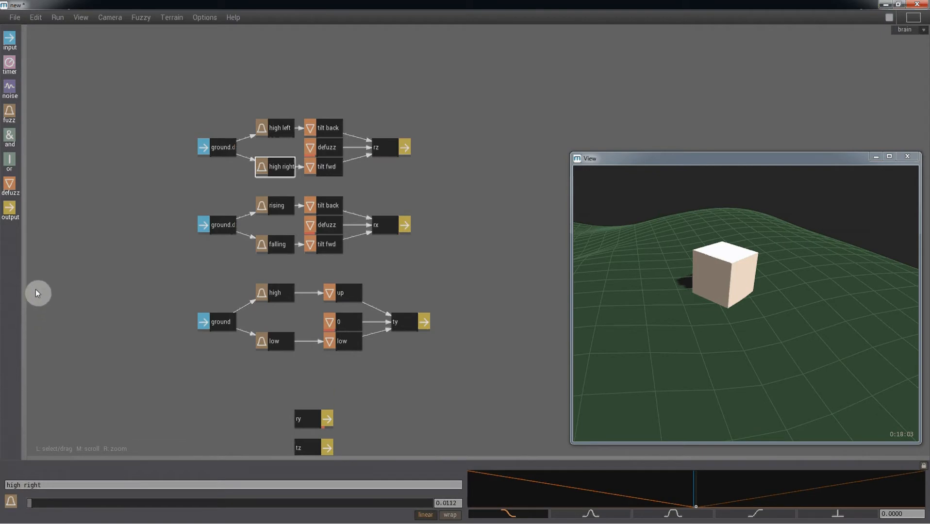
Rename the values to tilt right (200) and tilt left (-200), then run the simulation.
{"action": "left_click", "coordinate": [311, 128]}
{"action": "left_click_drag", "start_coordinate": [80, 486], "coordinate": [26, 494]}
{"action": "type", "text": "right"}
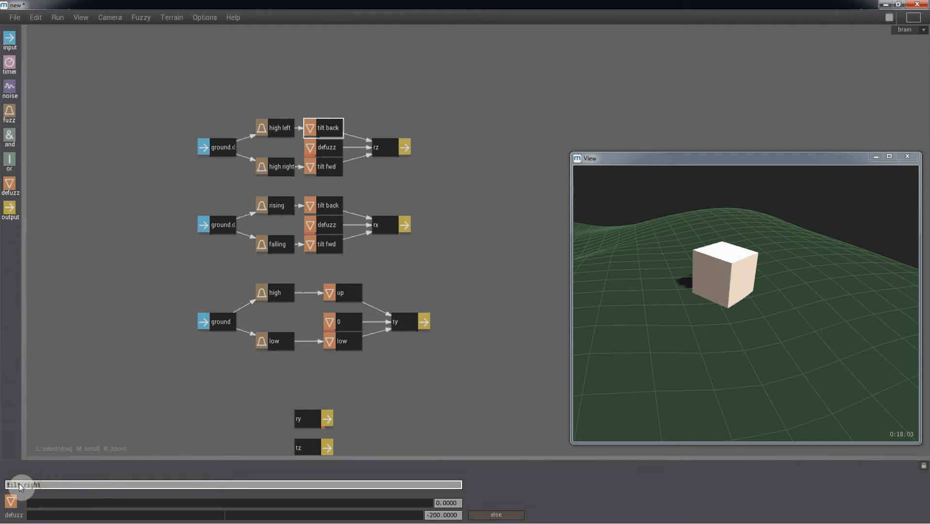
{"action": "key", "text": "Return"}
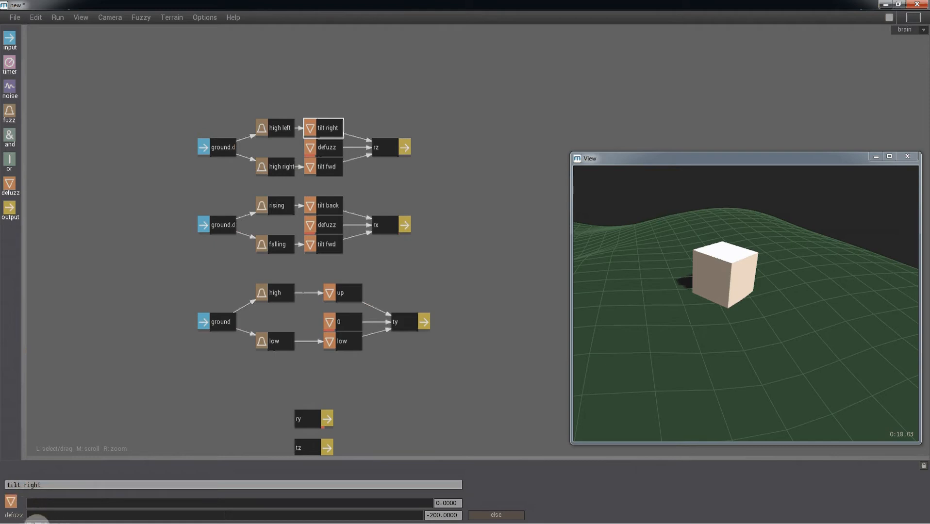
{"action": "left_click_drag", "start_coordinate": [260, 516], "coordinate": [436, 516]}
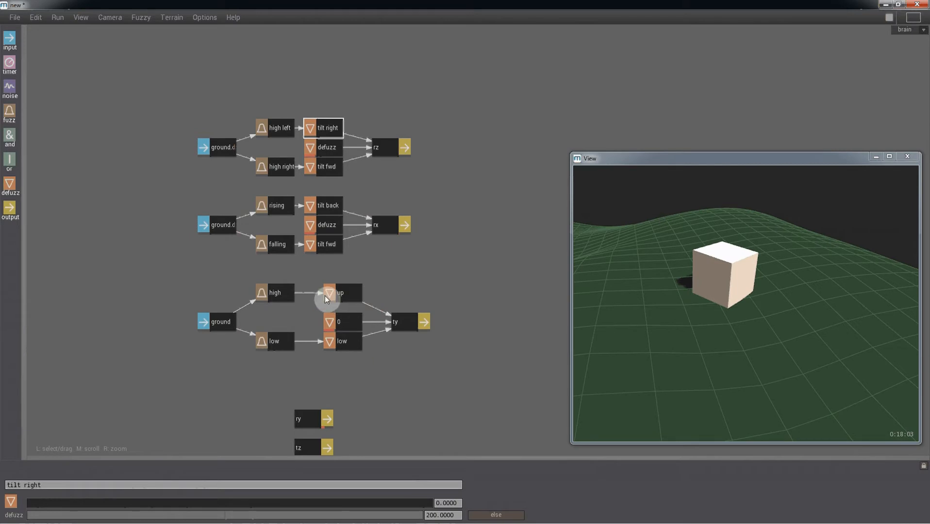
{"action": "left_click", "coordinate": [330, 169]}
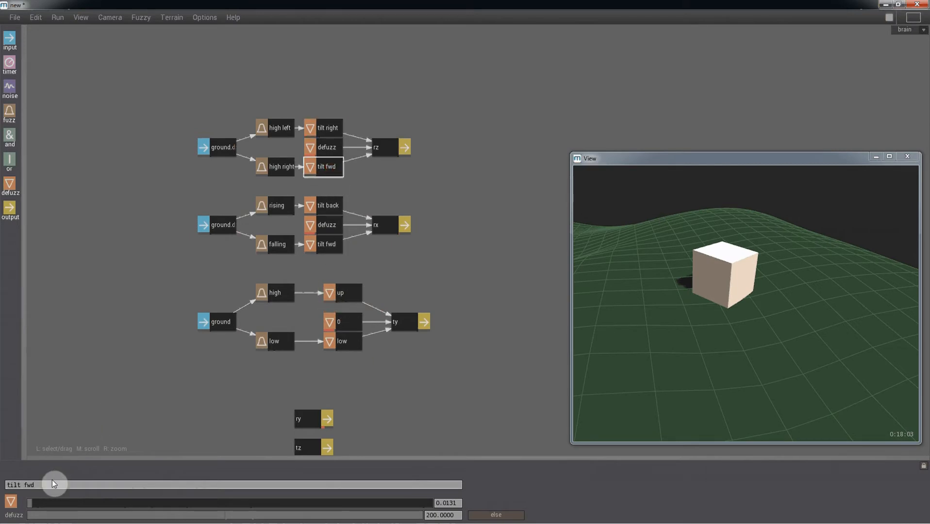
{"action": "left_click_drag", "start_coordinate": [46, 484], "coordinate": [33, 488]}
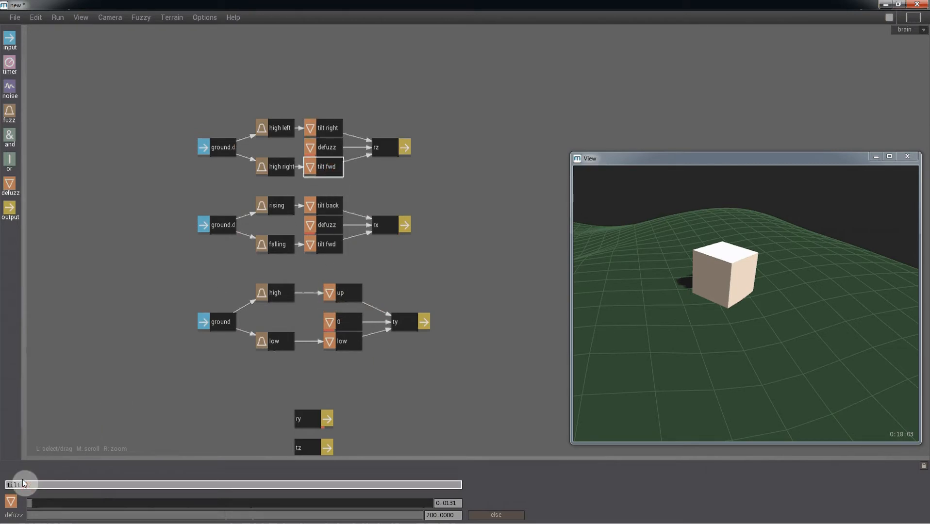
{"action": "type", "text": "left"}
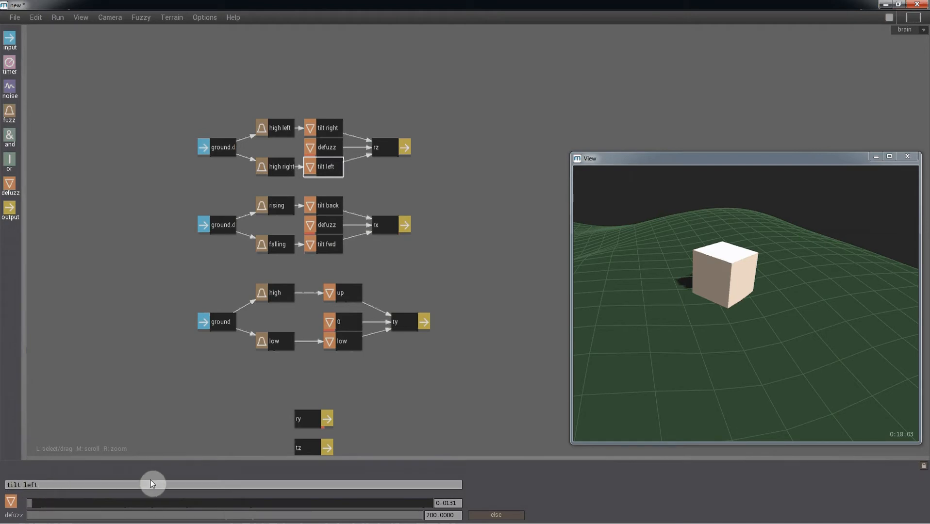
{"action": "left_click_drag", "start_coordinate": [225, 515], "coordinate": [22, 518]}
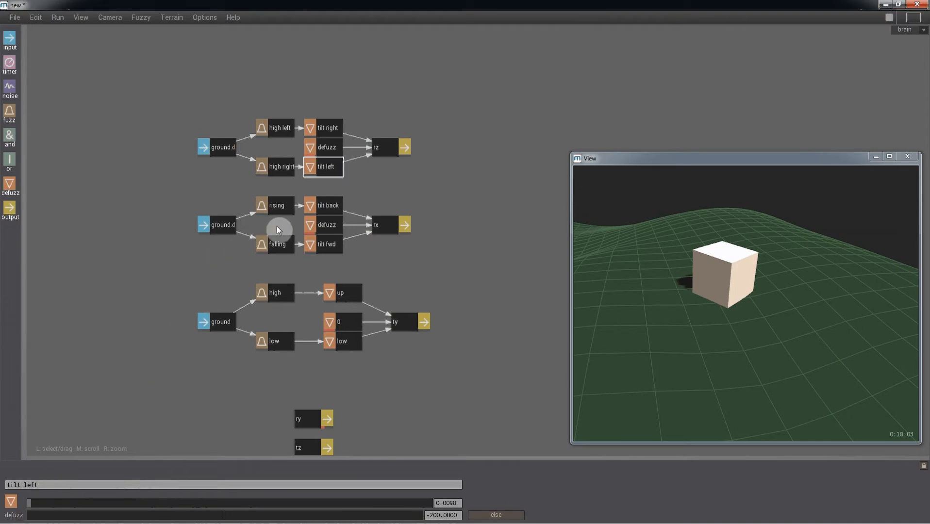
{"action": "key", "text": "space"}
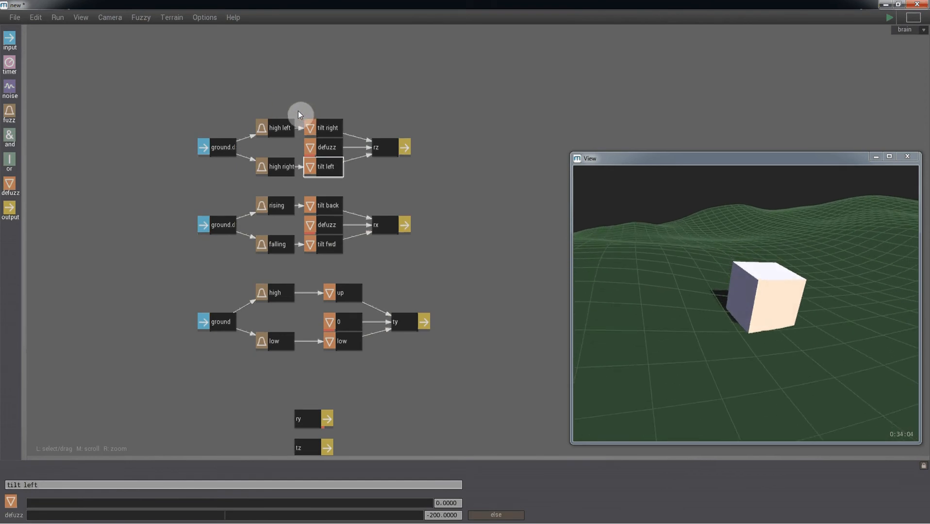
Shift the two ground.d inputs and their four fuzz rules about 160 px left.
{"action": "left_click_drag", "start_coordinate": [297, 109], "coordinate": [163, 273]}
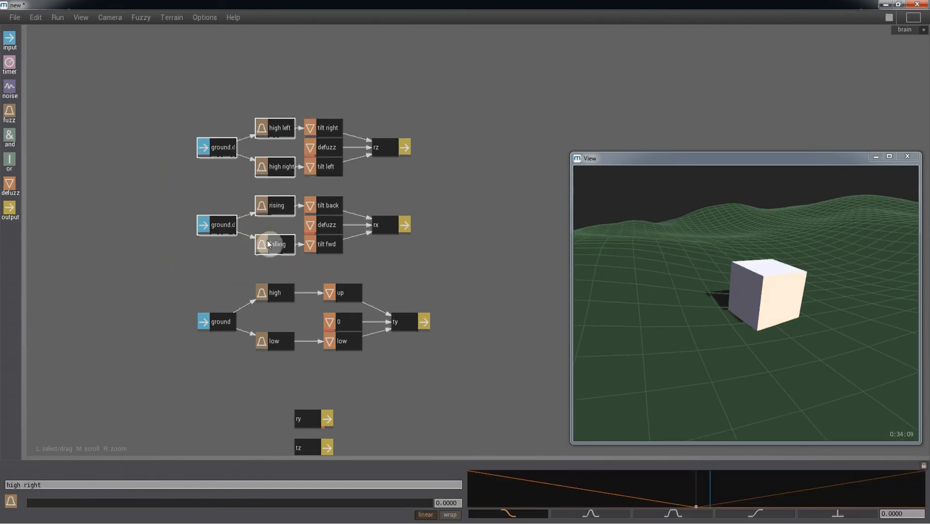
{"action": "left_click_drag", "start_coordinate": [266, 241], "coordinate": [190, 243]}
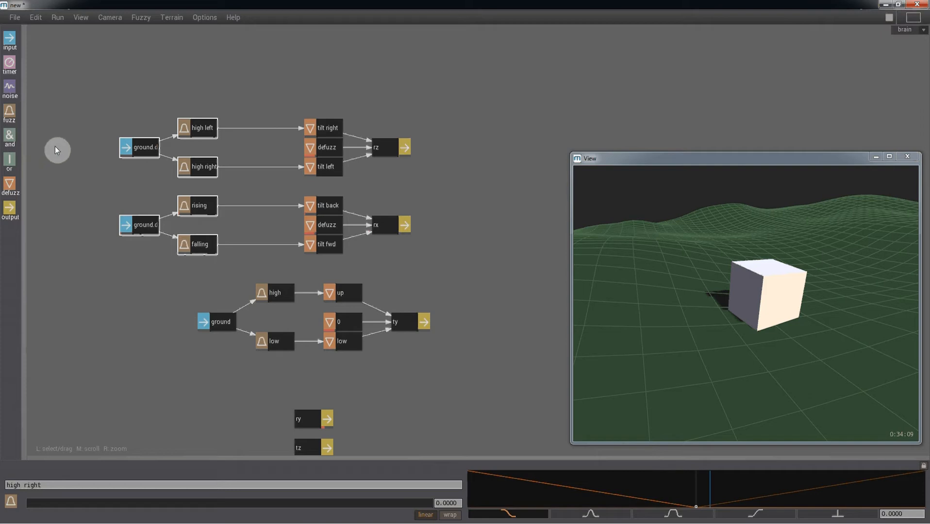
Disconnect high left, high right, rising and falling from their tilt value nodes.
{"action": "left_click", "coordinate": [173, 122]}
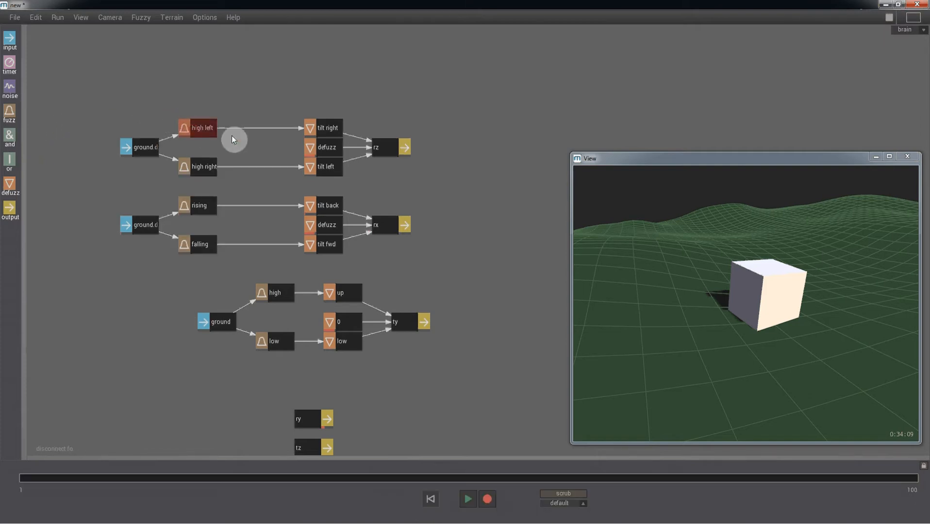
{"action": "left_click_drag", "start_coordinate": [232, 135], "coordinate": [331, 131]}
{"action": "left_click_drag", "start_coordinate": [308, 166], "coordinate": [309, 167]}
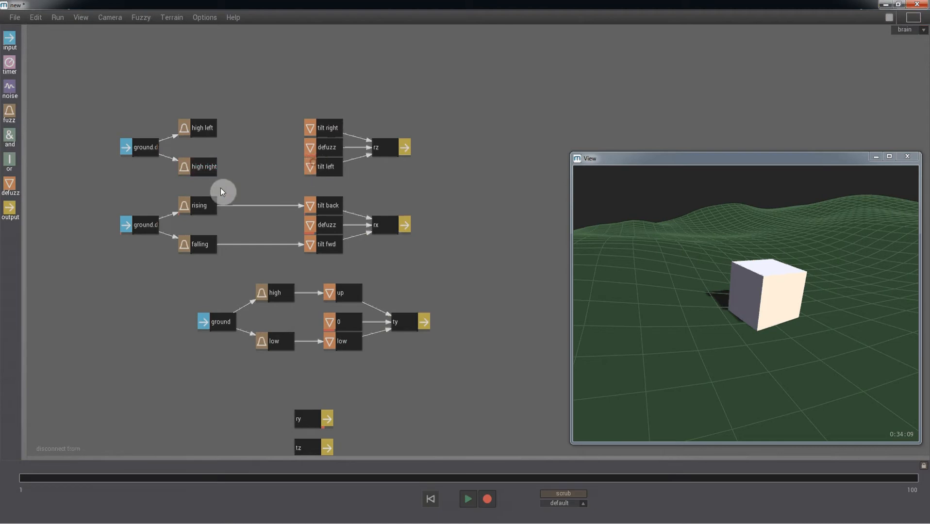
{"action": "left_click_drag", "start_coordinate": [199, 206], "coordinate": [308, 208]}
{"action": "left_click_drag", "start_coordinate": [189, 245], "coordinate": [310, 246]}
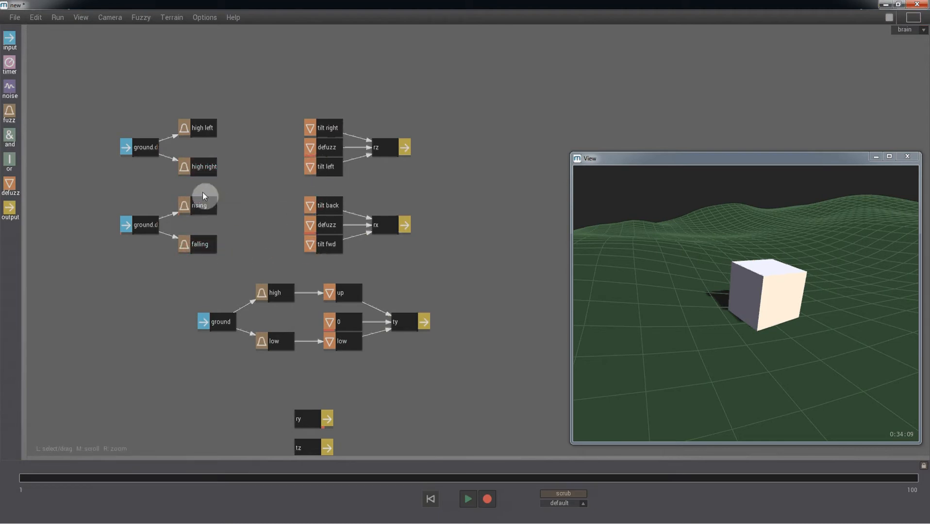
Add four and nodes between the fuzz rules and the tilt value nodes.
{"action": "left_click_drag", "start_coordinate": [9, 136], "coordinate": [255, 128]}
{"action": "left_click_drag", "start_coordinate": [14, 139], "coordinate": [250, 167]}
{"action": "left_click_drag", "start_coordinate": [10, 163], "coordinate": [263, 206]}
{"action": "left_click_drag", "start_coordinate": [20, 149], "coordinate": [266, 245]}
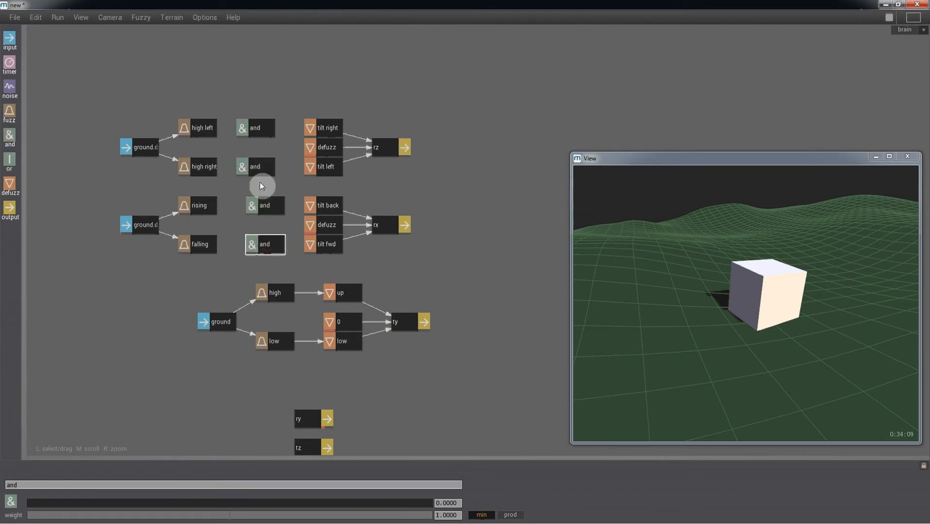
Route each rule through its and node to tilt right, left, back and fwd, then simulate.
{"action": "left_click_drag", "start_coordinate": [207, 125], "coordinate": [261, 129]}
{"action": "left_click", "coordinate": [324, 128]}
{"action": "left_click_drag", "start_coordinate": [208, 160], "coordinate": [255, 166]}
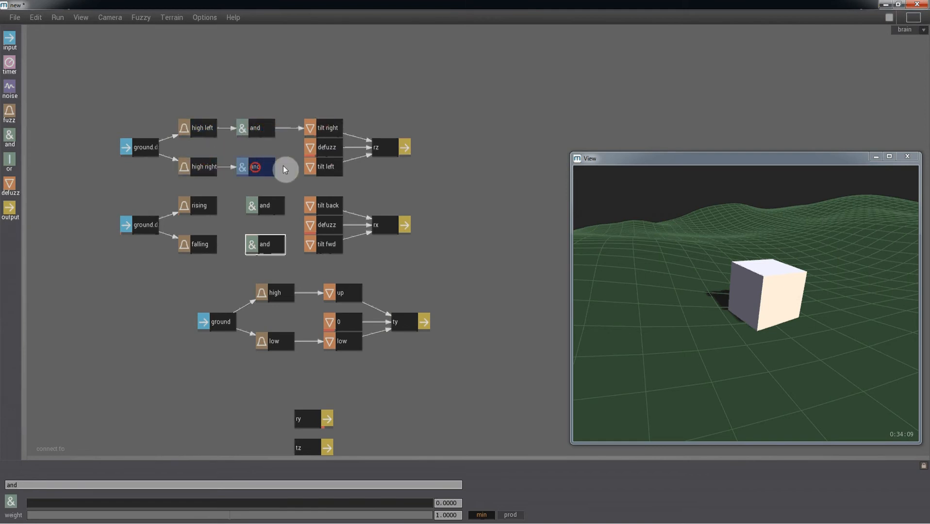
{"action": "left_click", "coordinate": [331, 167]}
{"action": "left_click_drag", "start_coordinate": [246, 208], "coordinate": [257, 207]}
{"action": "left_click", "coordinate": [316, 206]}
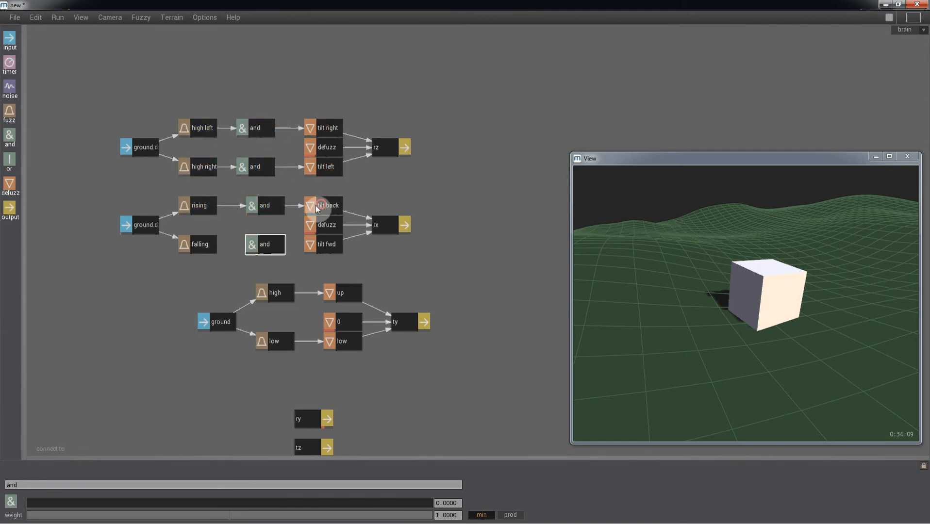
{"action": "left_click_drag", "start_coordinate": [216, 242], "coordinate": [246, 244]}
{"action": "left_click", "coordinate": [323, 245]}
{"action": "key", "text": "space"}
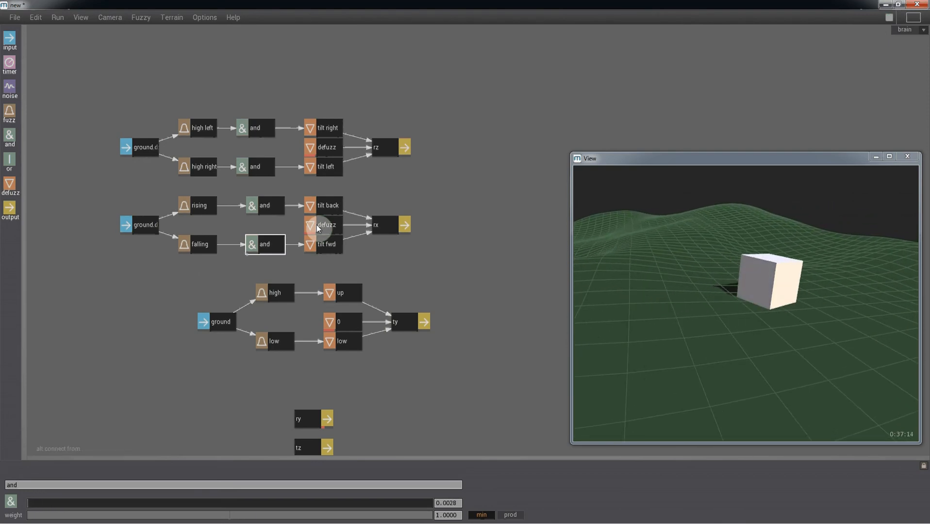
Reset the simulation to 0:00:00 and place a new input node above the tilt branches.
{"action": "key", "text": "space"}
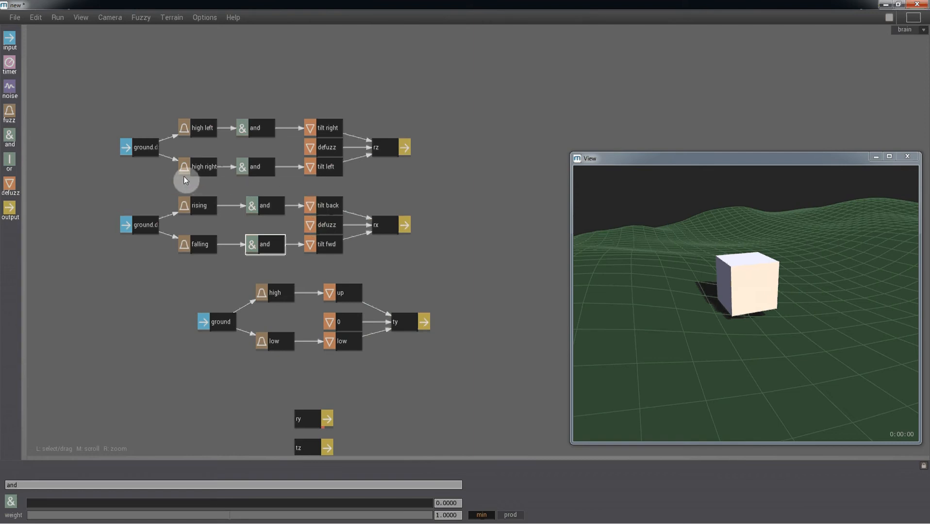
{"action": "left_click_drag", "start_coordinate": [3, 44], "coordinate": [172, 72]}
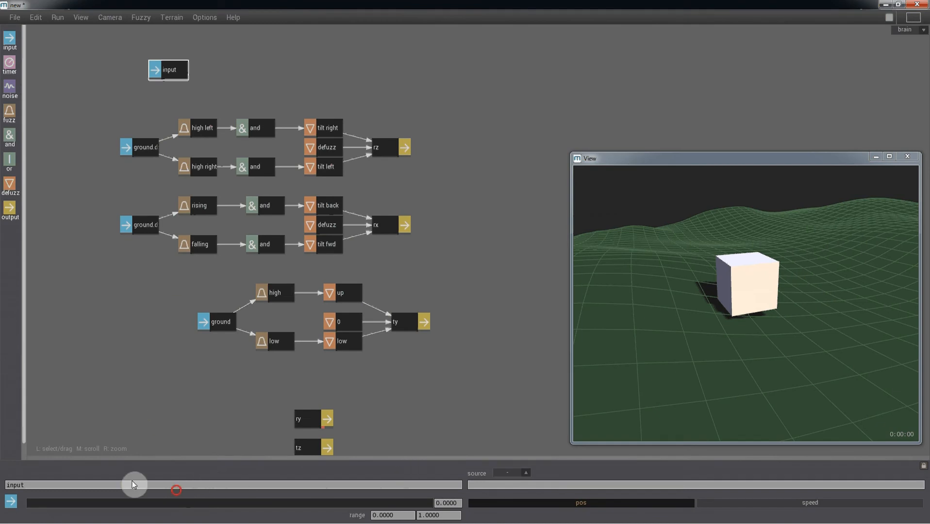
Name the new input node 'master contro switch'.
{"action": "left_click_drag", "start_coordinate": [30, 485], "coordinate": [2, 479]}
{"action": "type", "text": "master contro"}
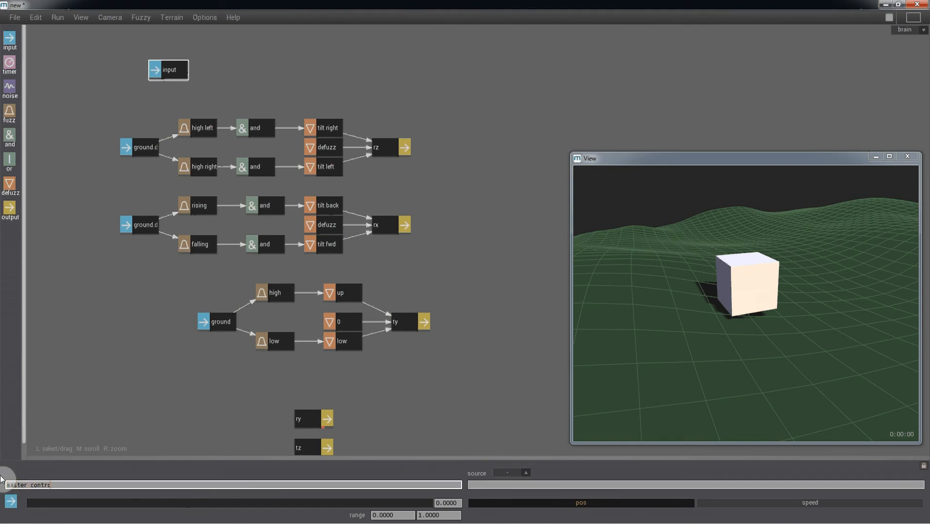
{"action": "type", "text": " switch"}
{"action": "key", "text": "Return"}
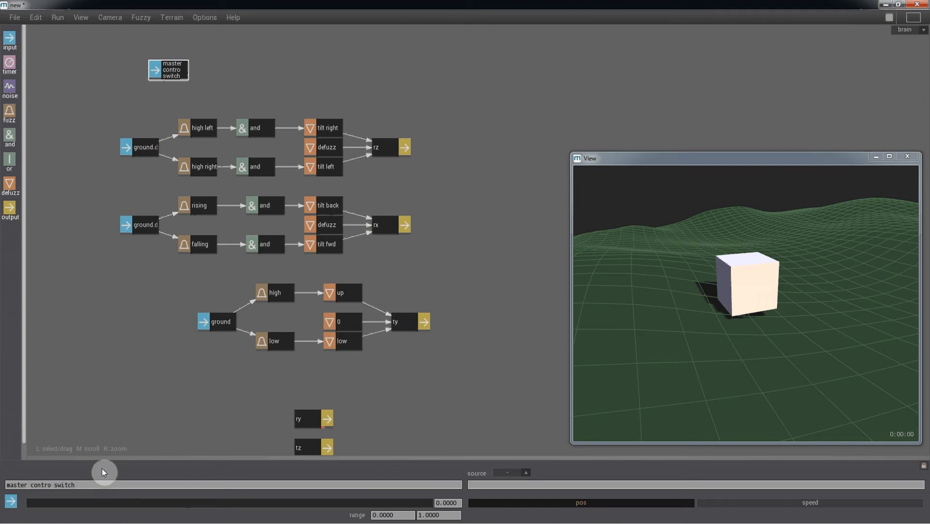
Wire master contro switch into all four and nodes and start the simulation.
{"action": "left_click_drag", "start_coordinate": [180, 83], "coordinate": [238, 128]}
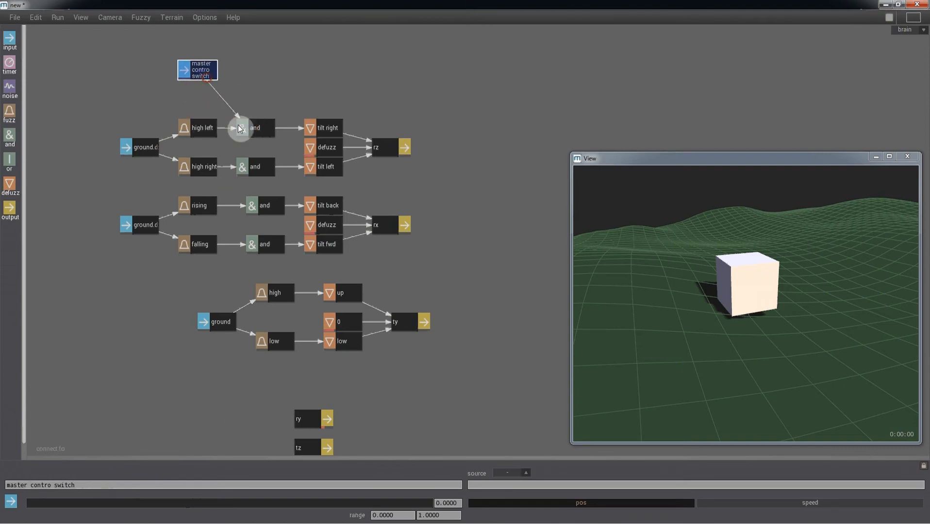
{"action": "left_click", "coordinate": [253, 165]}
{"action": "left_click", "coordinate": [199, 75]}
{"action": "left_click", "coordinate": [256, 205]}
{"action": "left_click", "coordinate": [267, 244]}
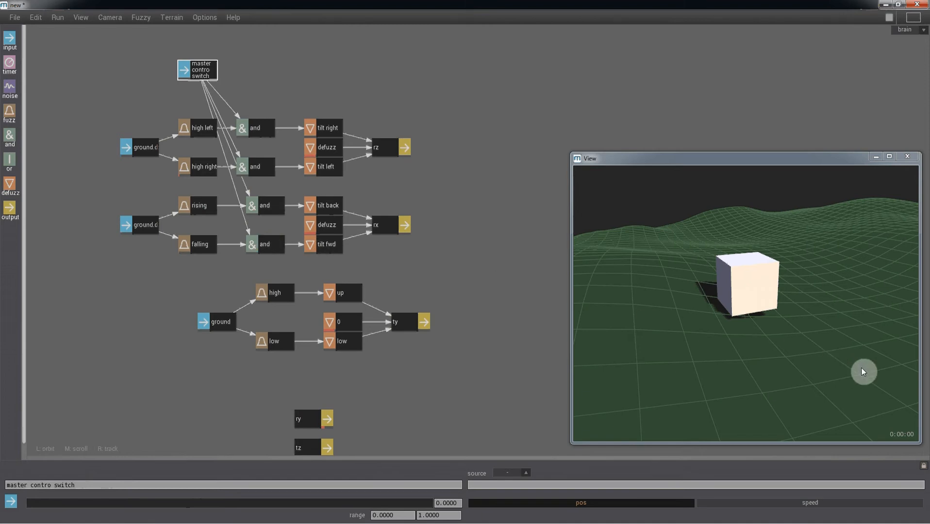
{"action": "key", "text": "space"}
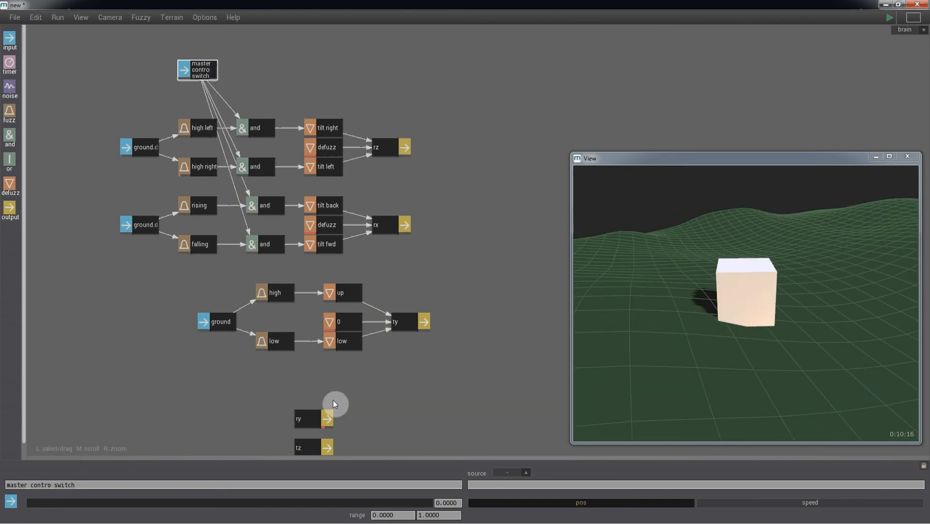
Set the master switch to 1.0000 during playback, reset, and collapse the upper fuzzy nodes into a macro.
{"action": "left_click_drag", "start_coordinate": [404, 504], "coordinate": [455, 519]}
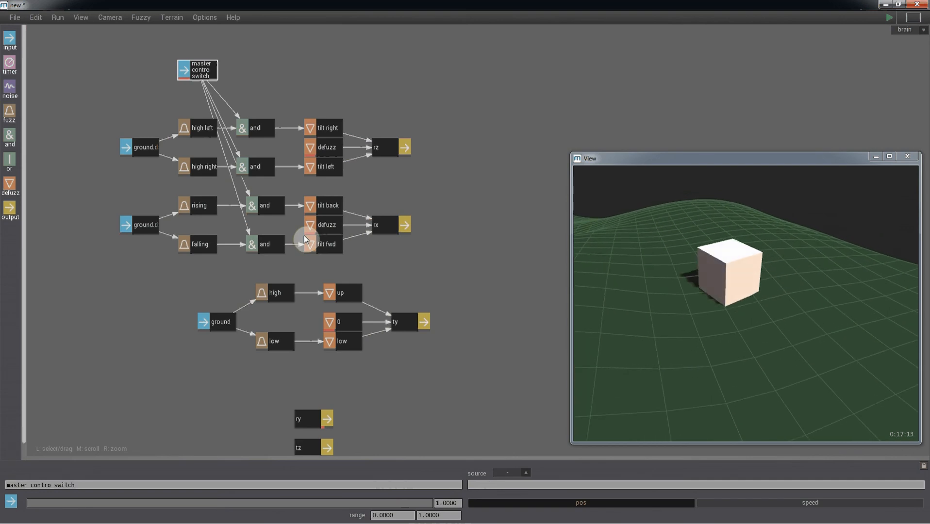
{"action": "key", "text": "Escape"}
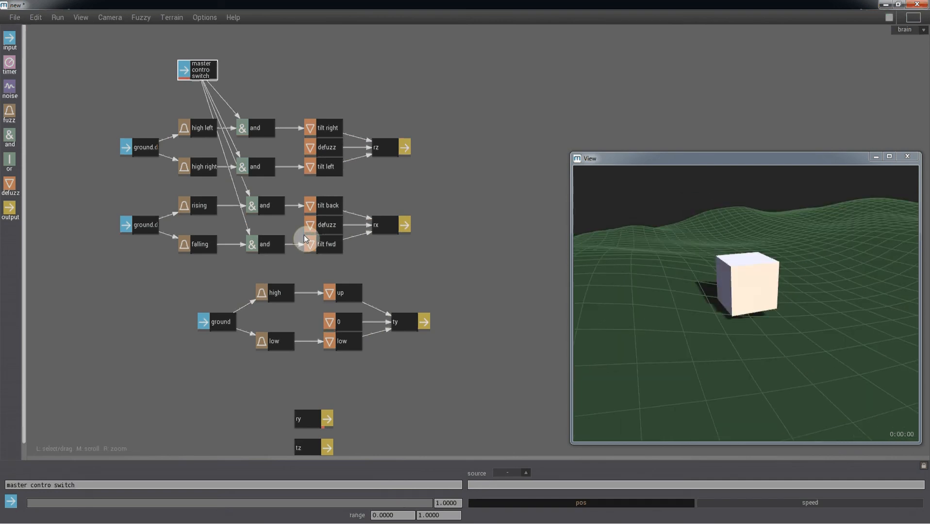
{"action": "left_click_drag", "start_coordinate": [466, 365], "coordinate": [75, 54]}
{"action": "key", "text": "m"}
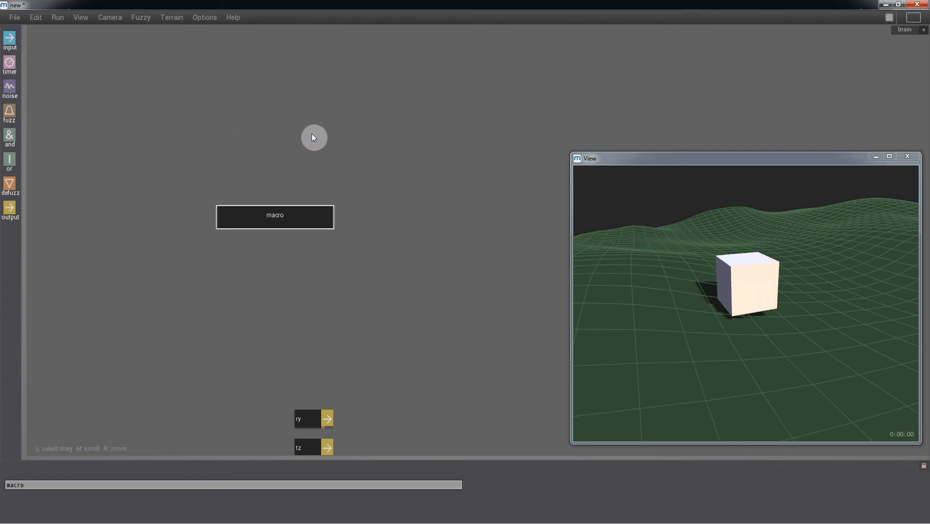
Inspect the macro's inner network and its master contro switch input, then return and select the macro.
{"action": "double_click", "coordinate": [302, 223]}
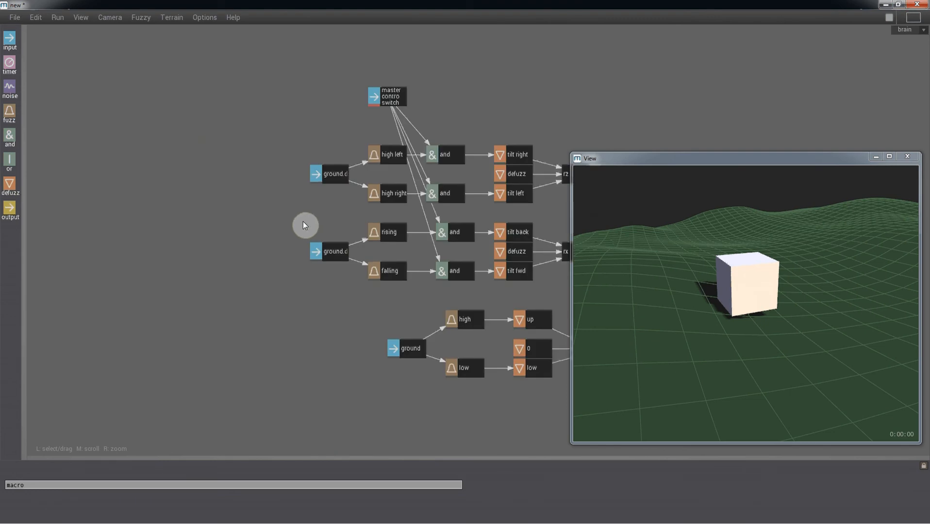
{"action": "left_click", "coordinate": [396, 96]}
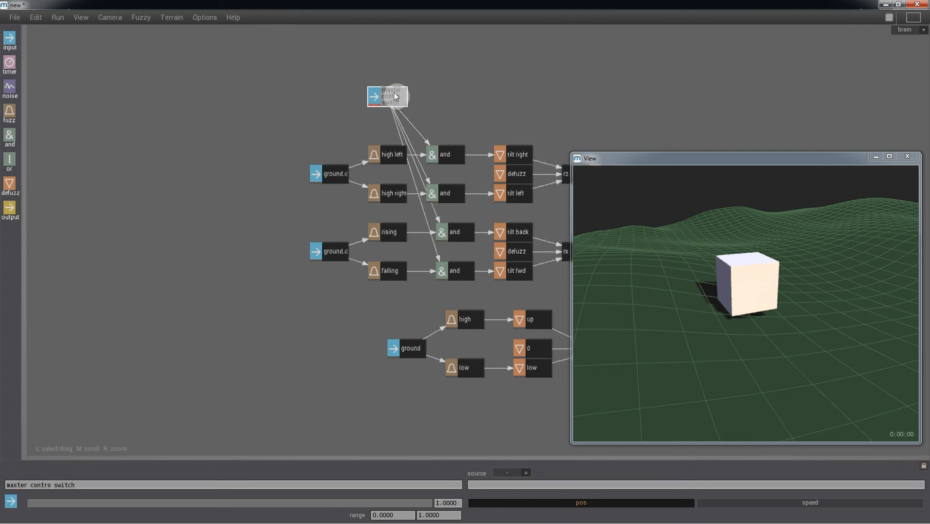
{"action": "key", "text": "Up"}
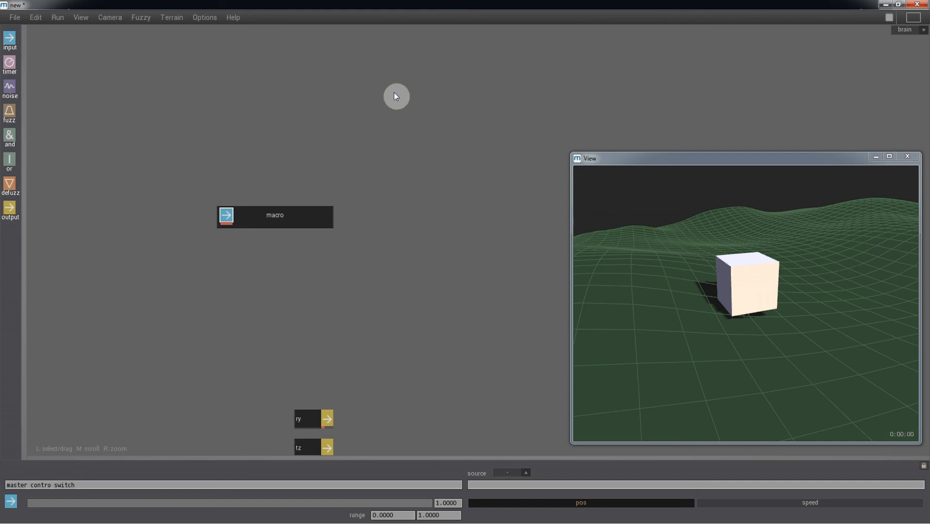
{"action": "left_click", "coordinate": [315, 216]}
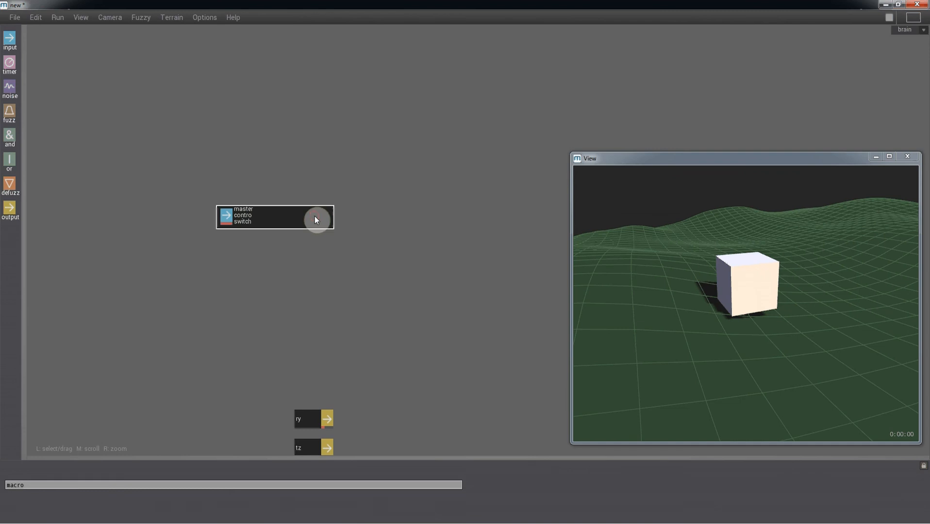
Rename the macro node to 'TERRAIN'.
{"action": "left_click", "coordinate": [3, 485]}
{"action": "type", "text": "TER"}
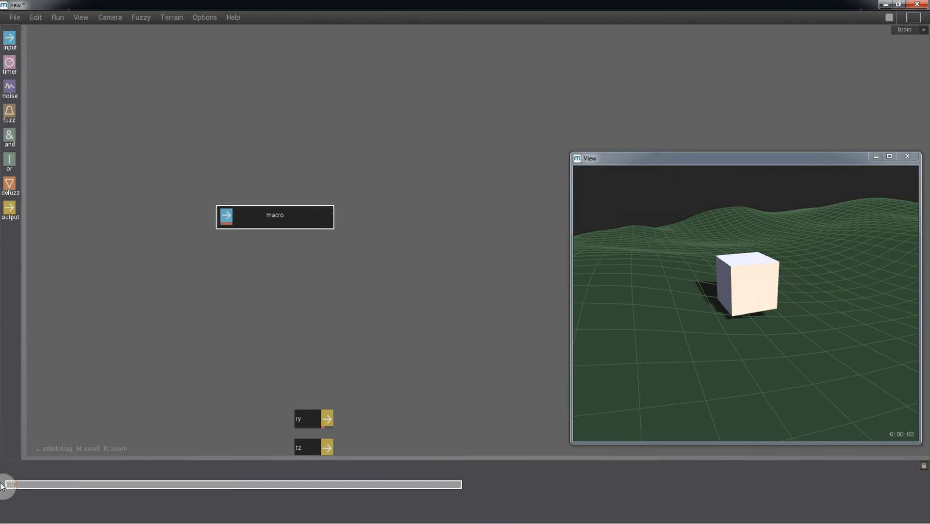
{"action": "type", "text": "RAIN"}
{"action": "key", "text": "Return"}
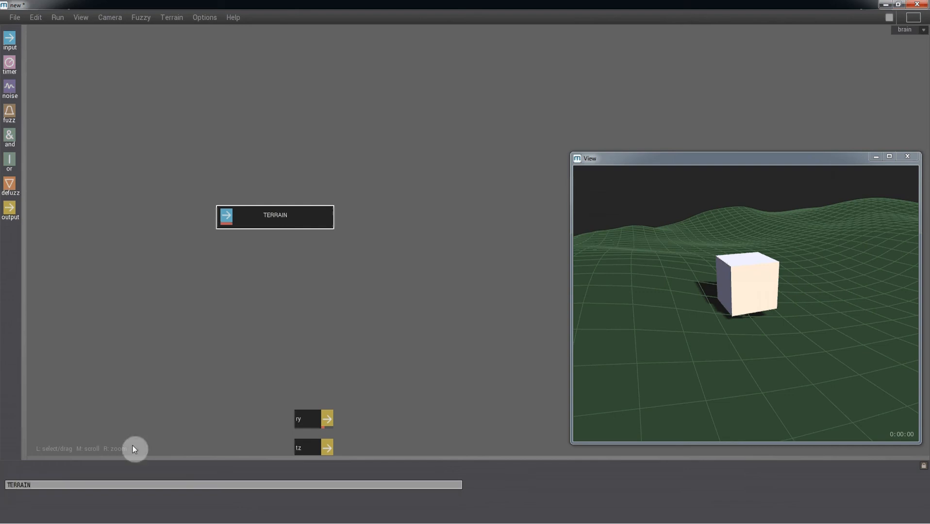
During playback, drop the master switch to 0.0000 then back to 1.0000, and reset.
{"action": "key", "text": "space"}
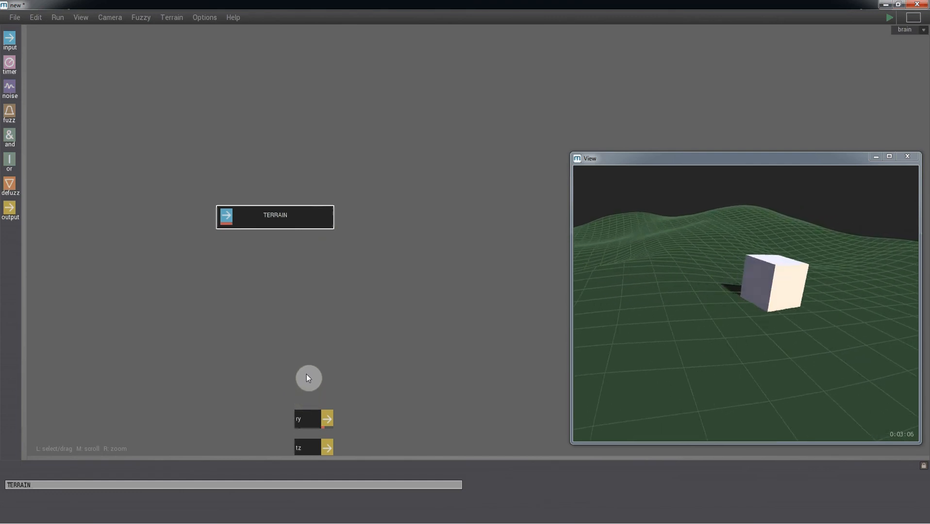
{"action": "left_click", "coordinate": [227, 217]}
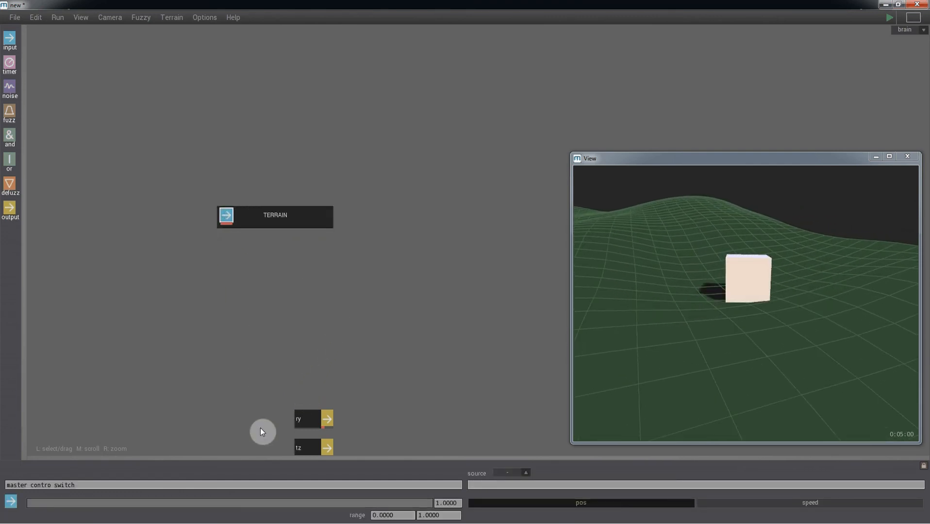
{"action": "left_click_drag", "start_coordinate": [429, 503], "coordinate": [6, 505]}
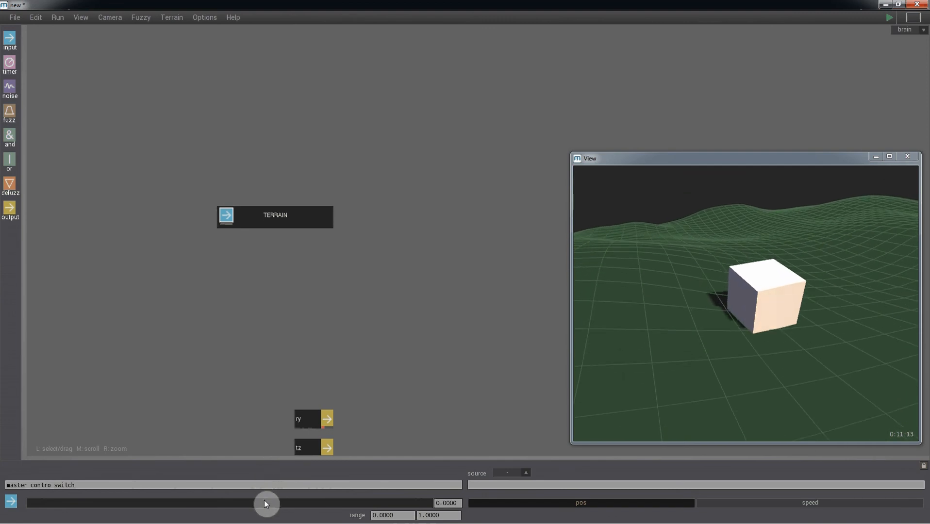
{"action": "left_click_drag", "start_coordinate": [266, 502], "coordinate": [481, 498]}
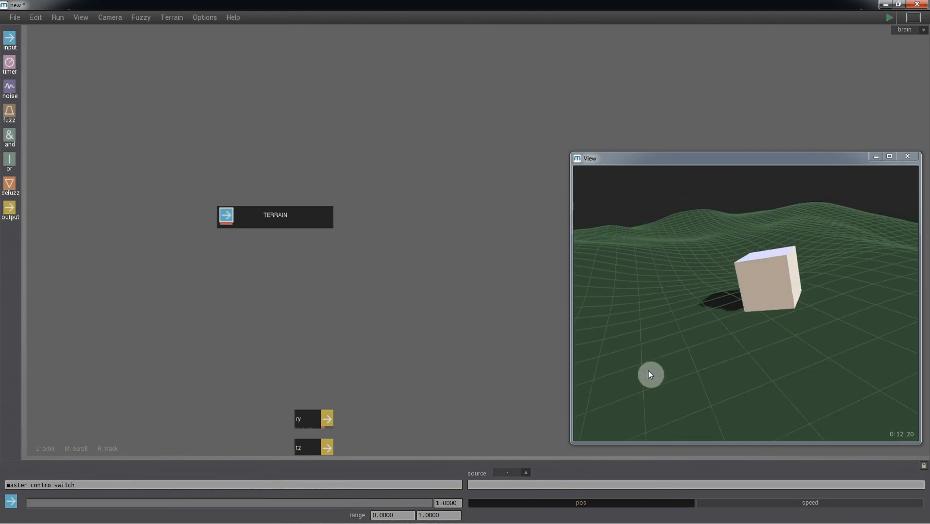
{"action": "key", "text": "Escape"}
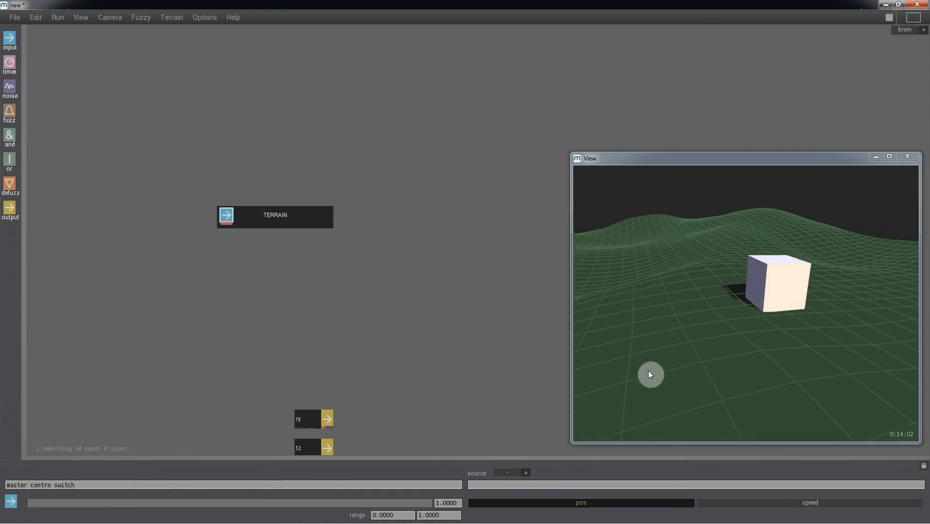